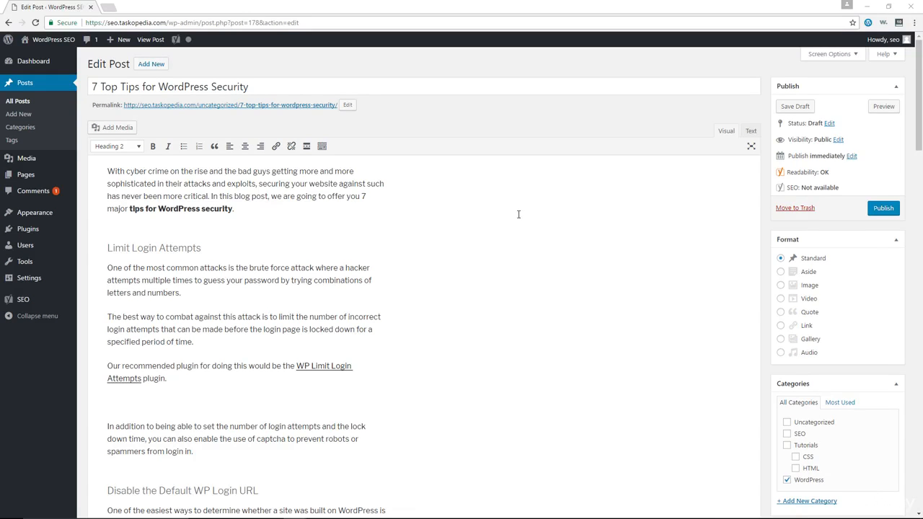
Set the post's Yoast SEO focus keyword to "Tips for WordPress Security".
scroll(518, 212, "down", 4)
scroll(518, 212, "down", 14)
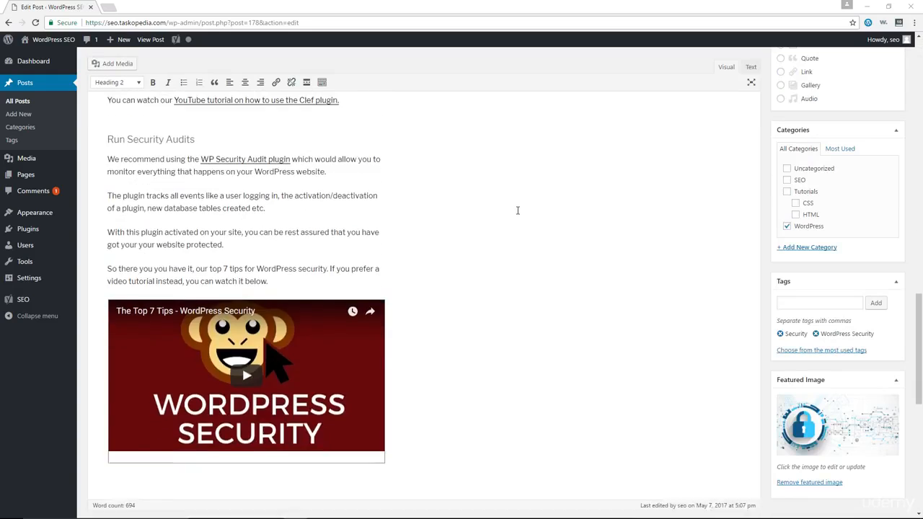
scroll(517, 211, "down", 3)
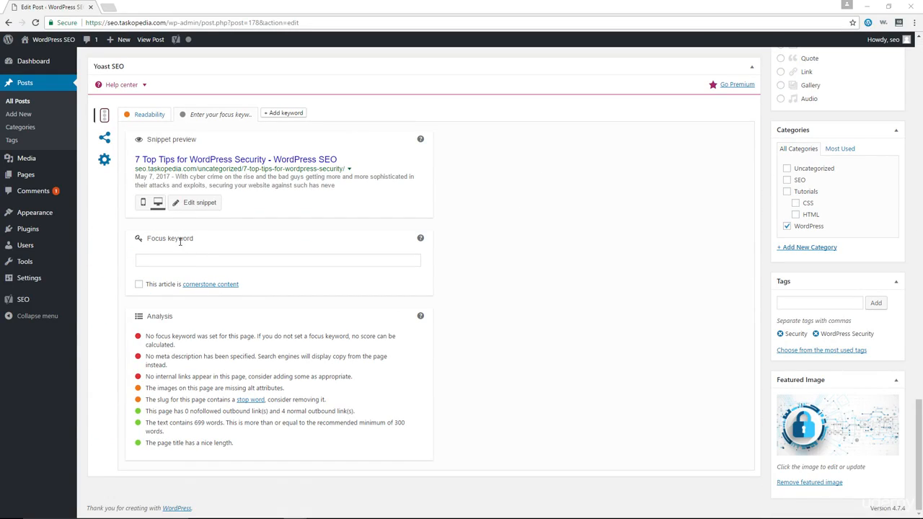
left_click(204, 263)
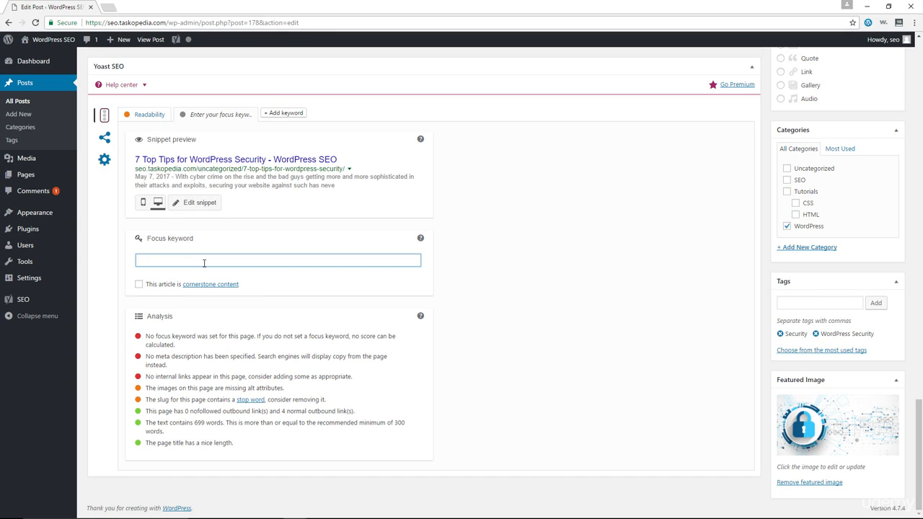
type("Tips for")
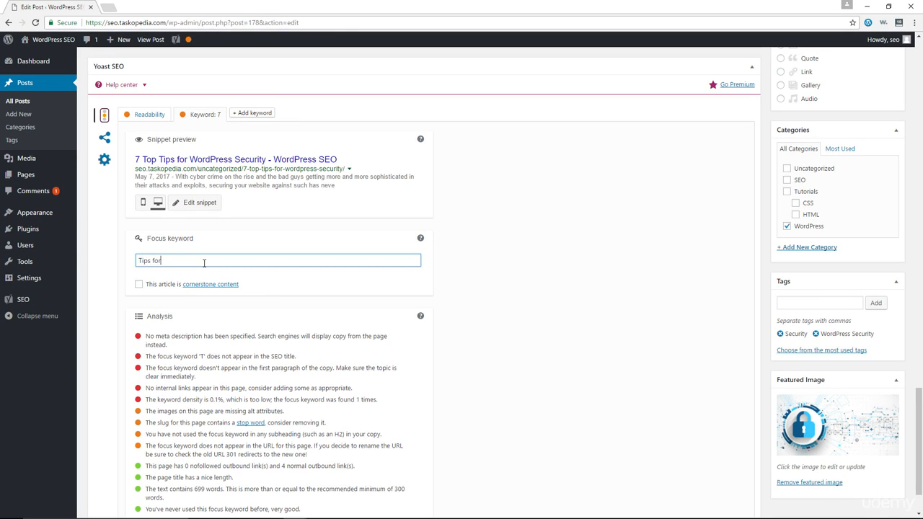
type(" WordPr")
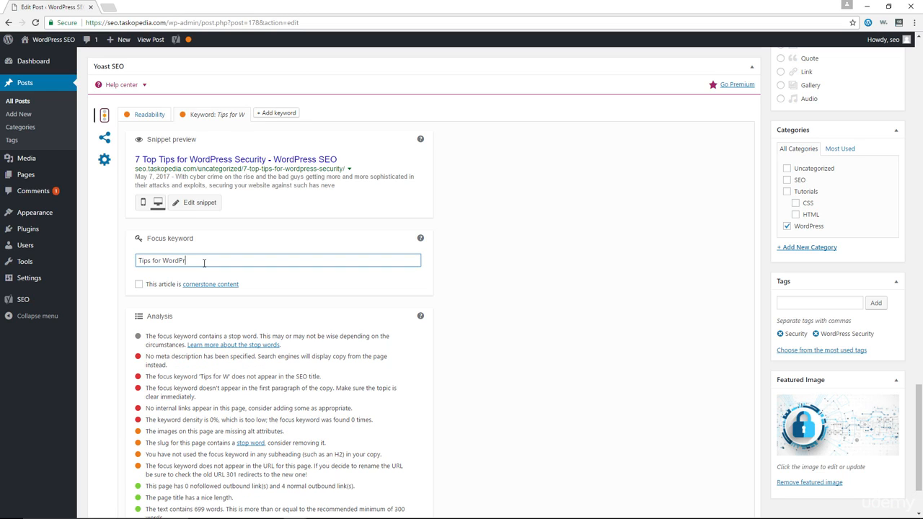
type("ess Security")
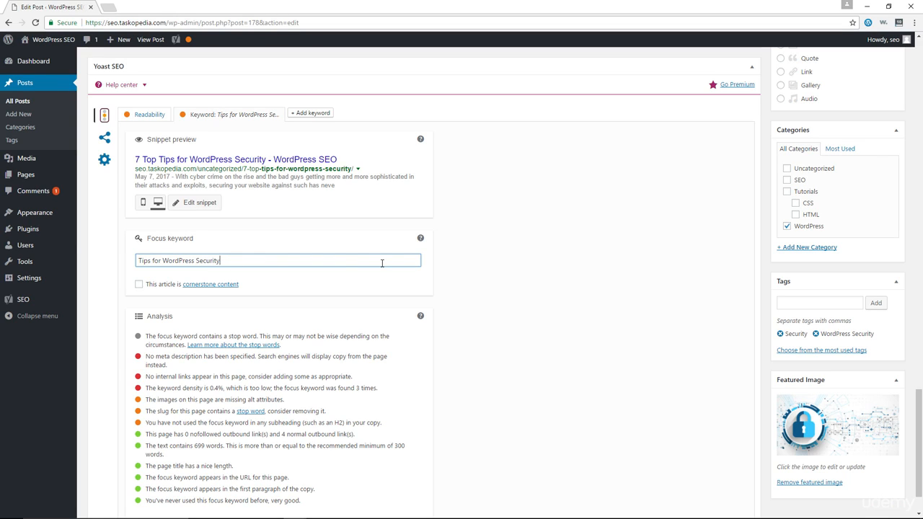
left_click(541, 306)
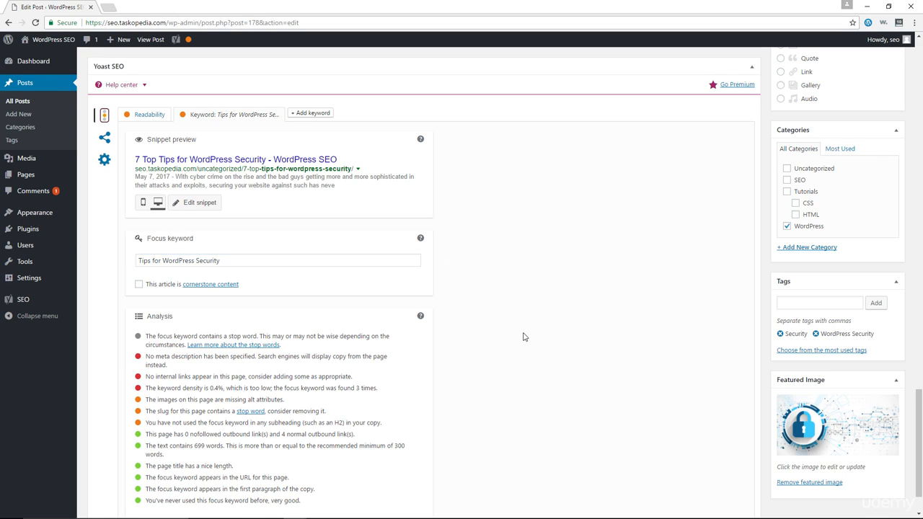
Open the snippet editor for the post's Yoast SEO search preview.
scroll(524, 337, "down", 2)
scroll(524, 337, "up", 2)
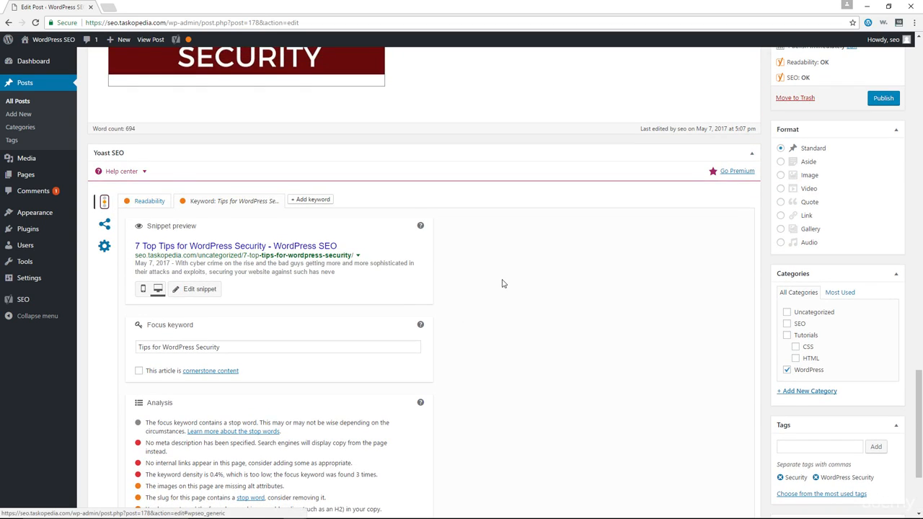
scroll(500, 282, "up", 3)
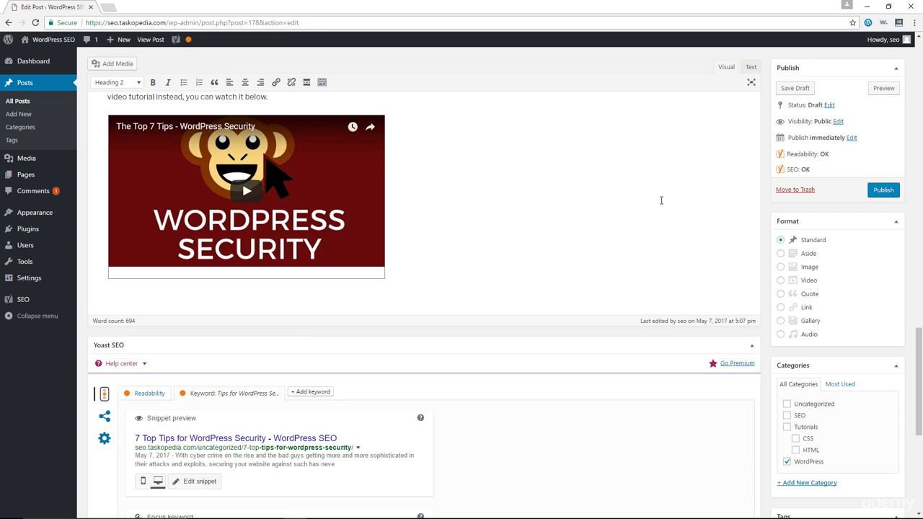
scroll(622, 196, "up", 2)
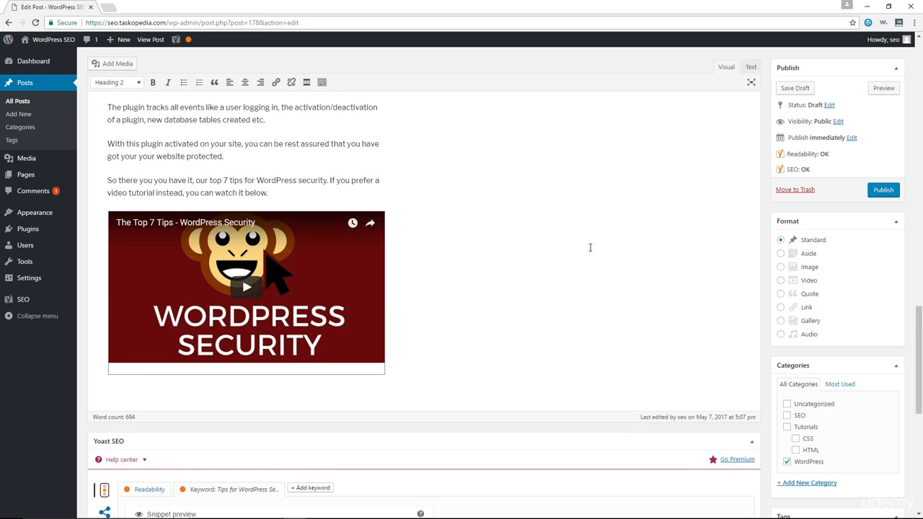
scroll(382, 297, "down", 3)
scroll(383, 336, "down", 5)
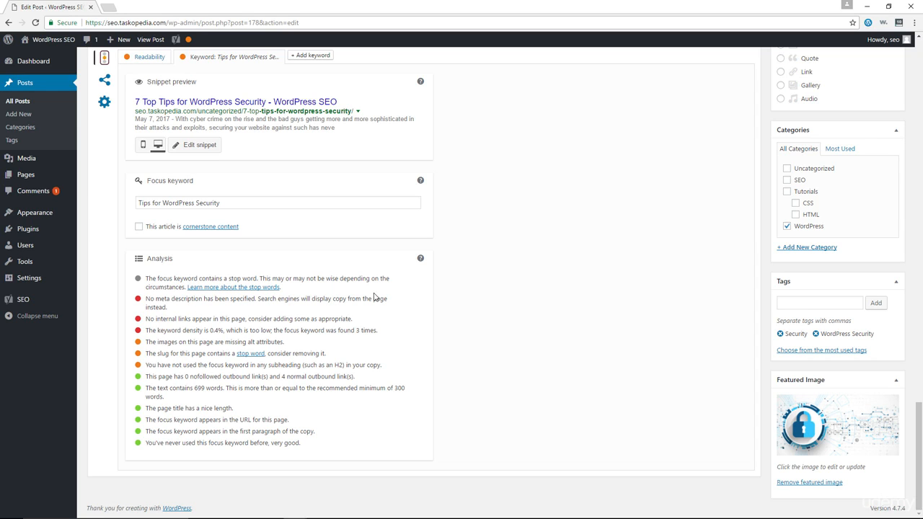
scroll(266, 243, "up", 2)
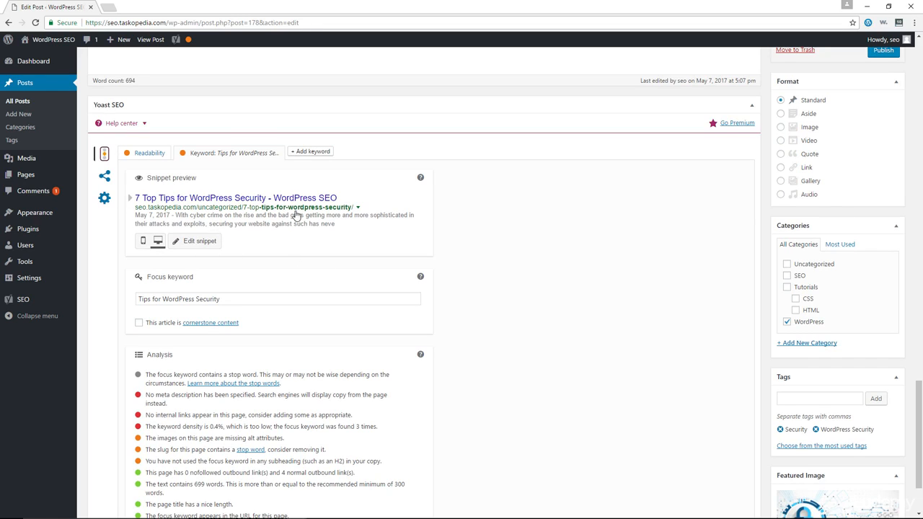
left_click(198, 243)
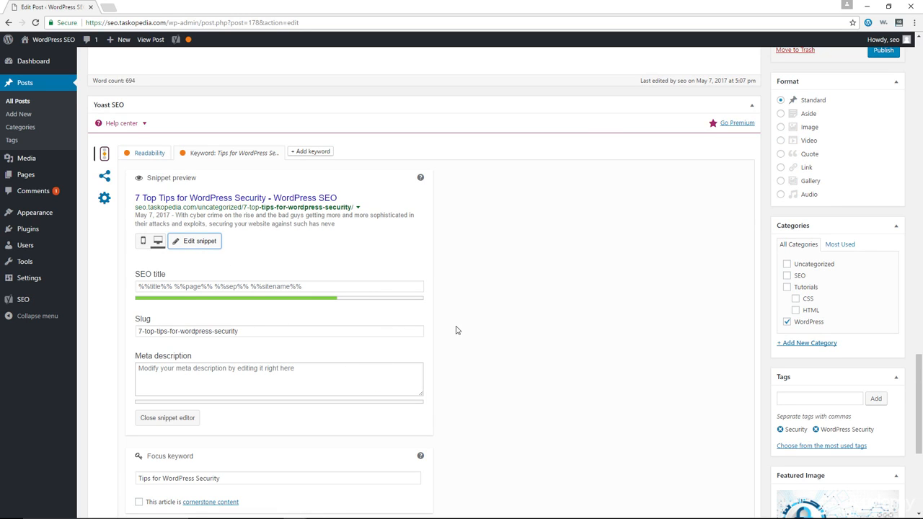
Copy "In this blog post, we are going to offer you 7 major tips for WordPress security." from the introduction into the meta description.
scroll(520, 332, "up", 1)
scroll(517, 332, "up", 15)
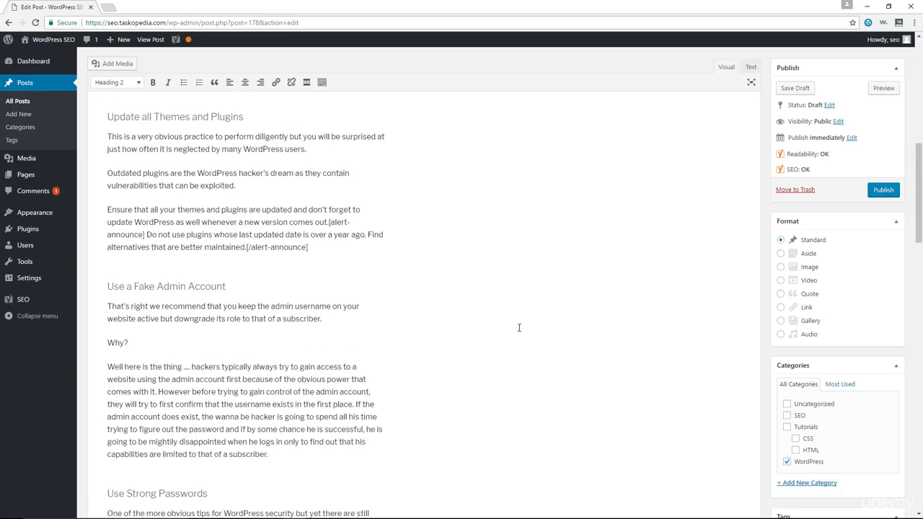
scroll(519, 327, "up", 8)
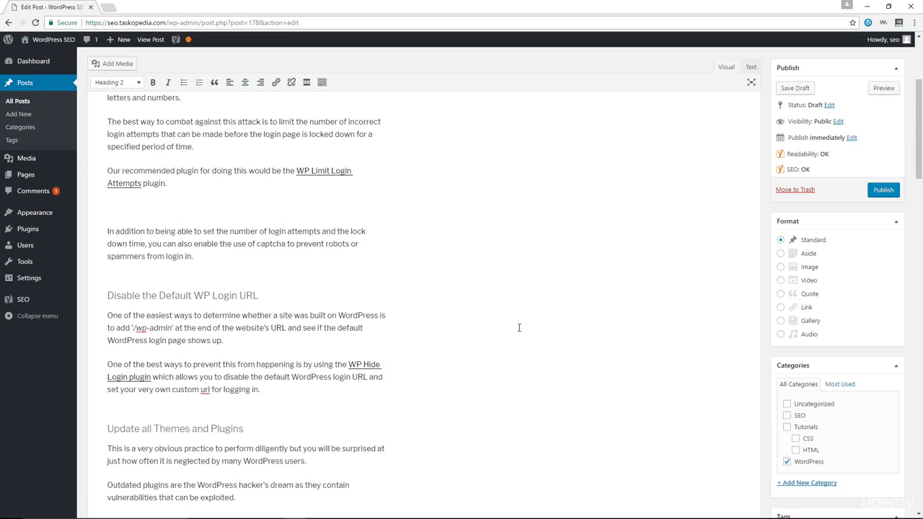
scroll(447, 329, "up", 4)
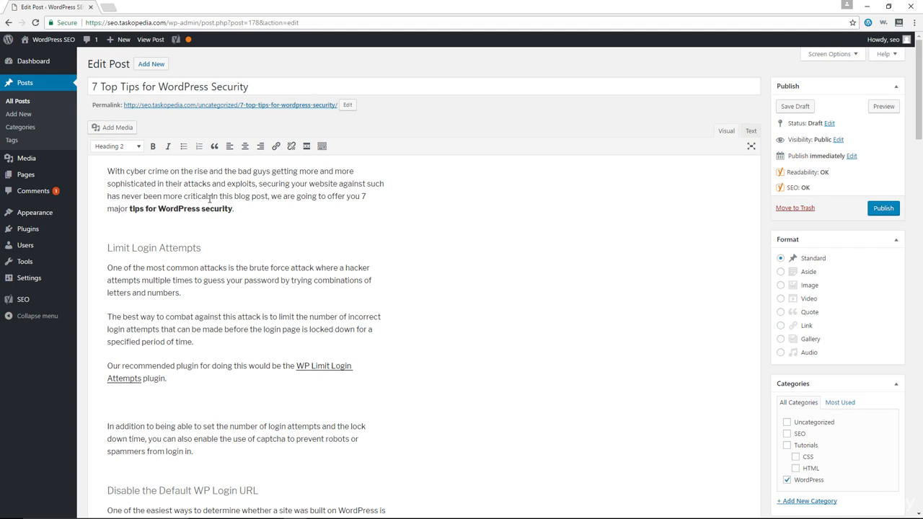
left_click_drag(211, 196, 244, 209)
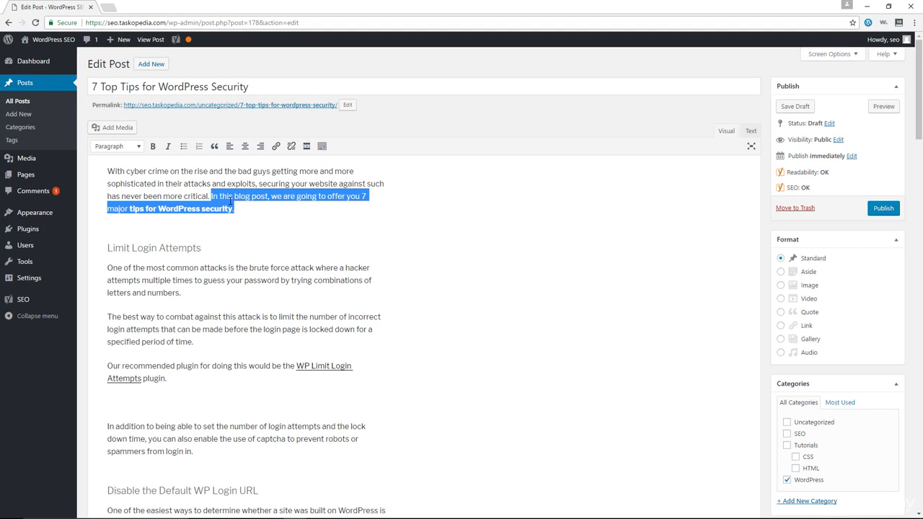
right_click(229, 199)
left_click(263, 219)
left_click(241, 219)
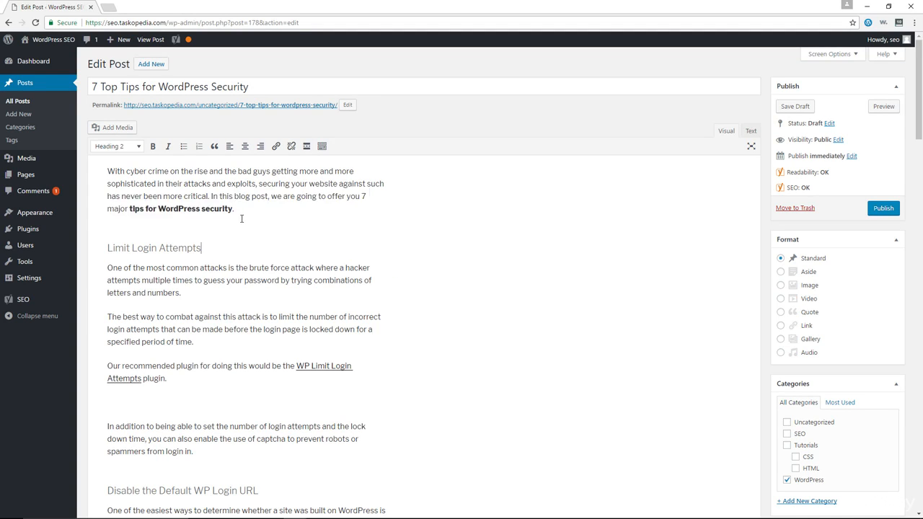
middle_click(465, 294)
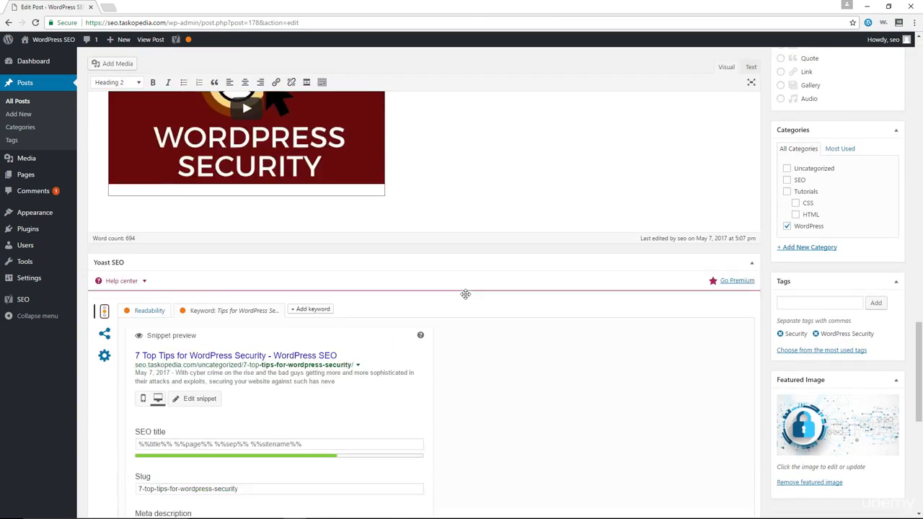
left_click(169, 226)
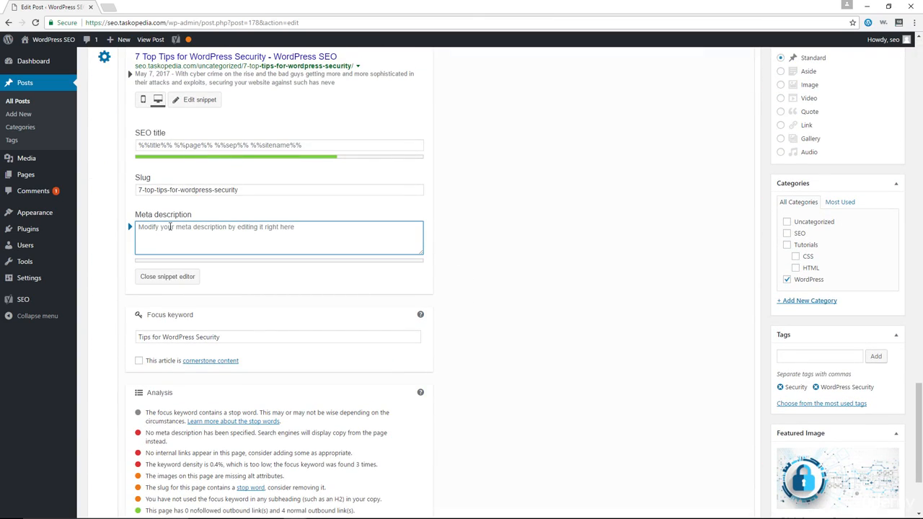
key("ctrl+v")
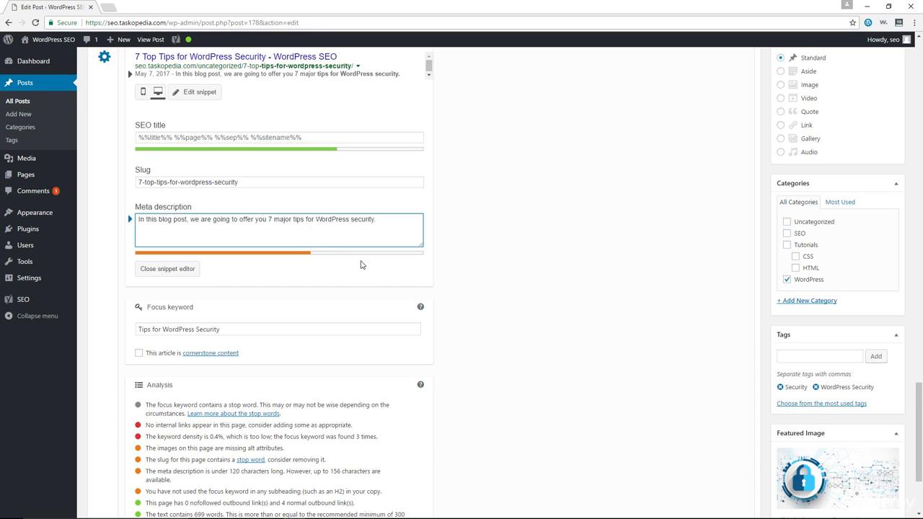
Check the post's SEO score indicators and reread its introduction for wording to extend the meta description.
scroll(357, 264, "up", 1)
scroll(312, 247, "up", 1)
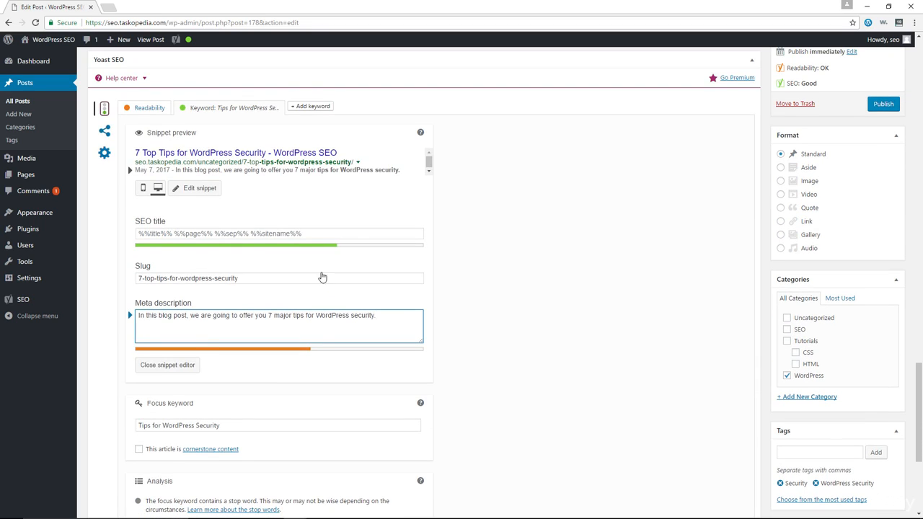
mouse_move(189, 43)
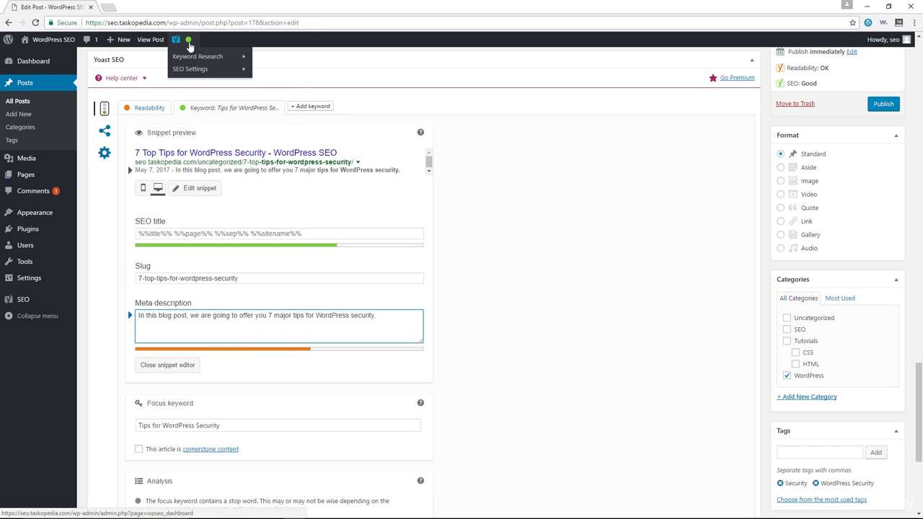
scroll(516, 336, "up", 4)
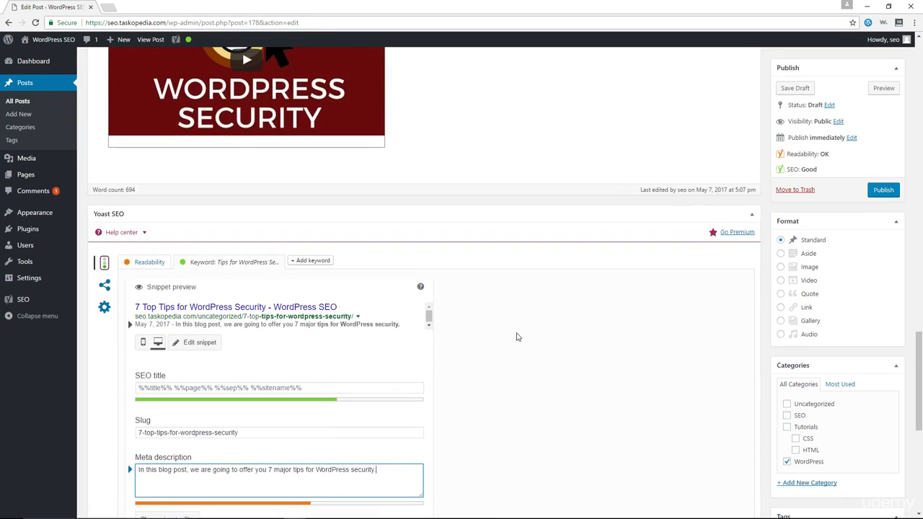
scroll(516, 336, "down", 5)
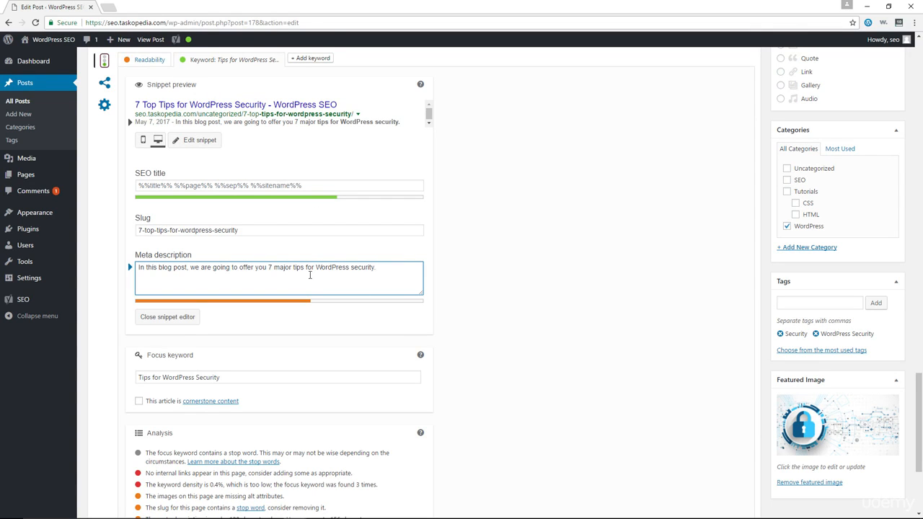
scroll(391, 284, "up", 1)
scroll(391, 284, "up", 20)
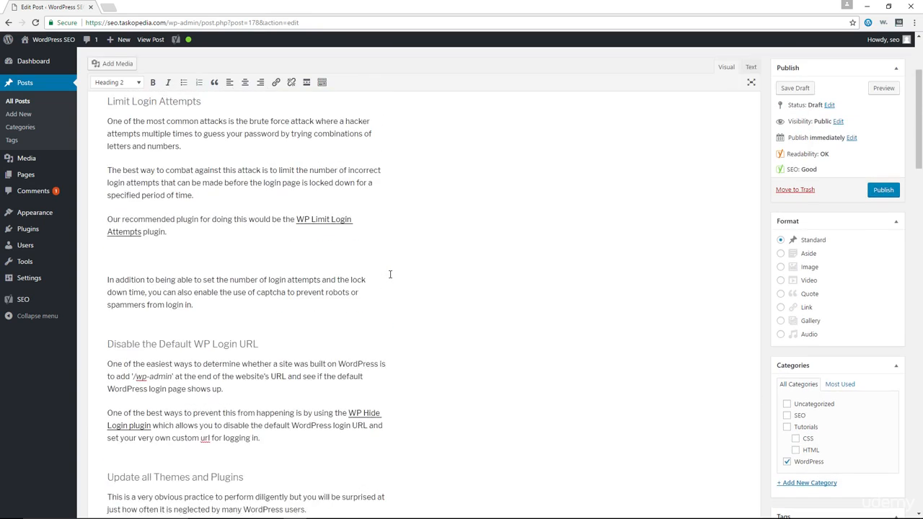
scroll(390, 274, "up", 2)
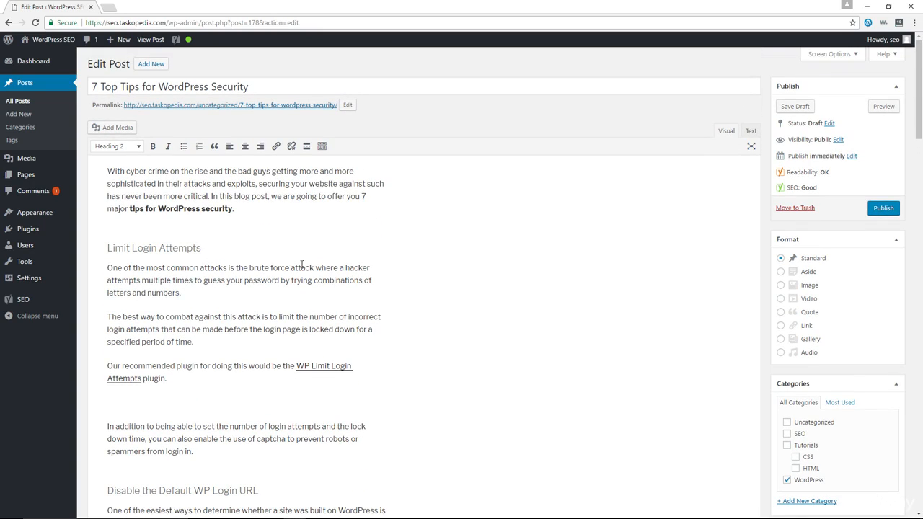
Prepend "Cyber crime is a big deal and that is why" to the meta description, lowercase the following "In", and close the snippet editor.
scroll(302, 263, "down", 20)
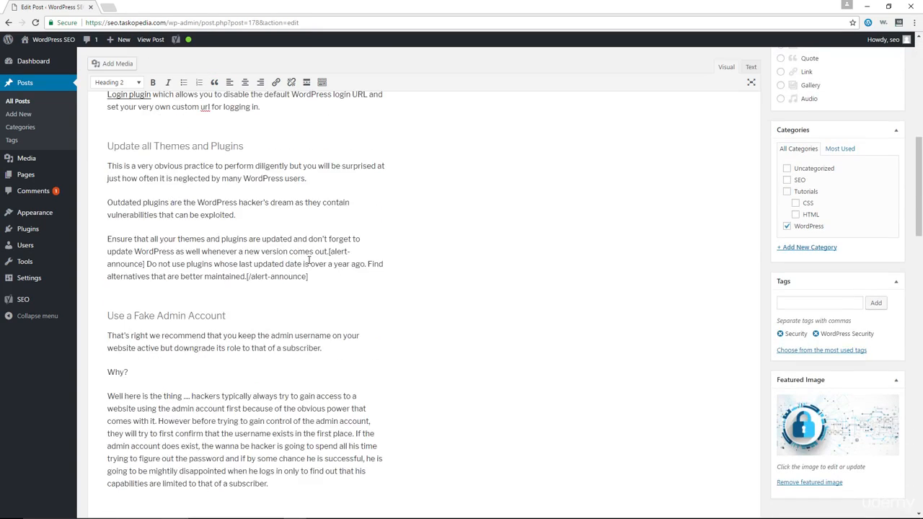
scroll(307, 265, "down", 3)
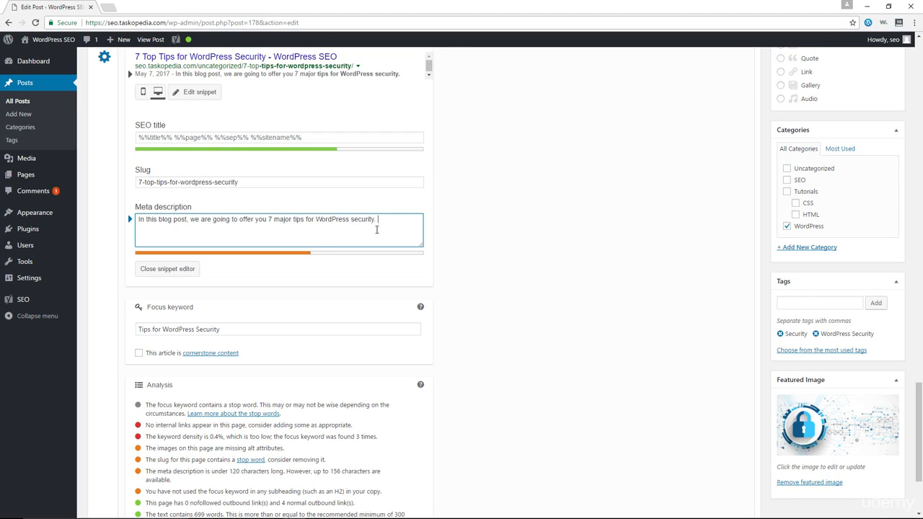
left_click(376, 229)
left_click(139, 220)
type("Cyber crim")
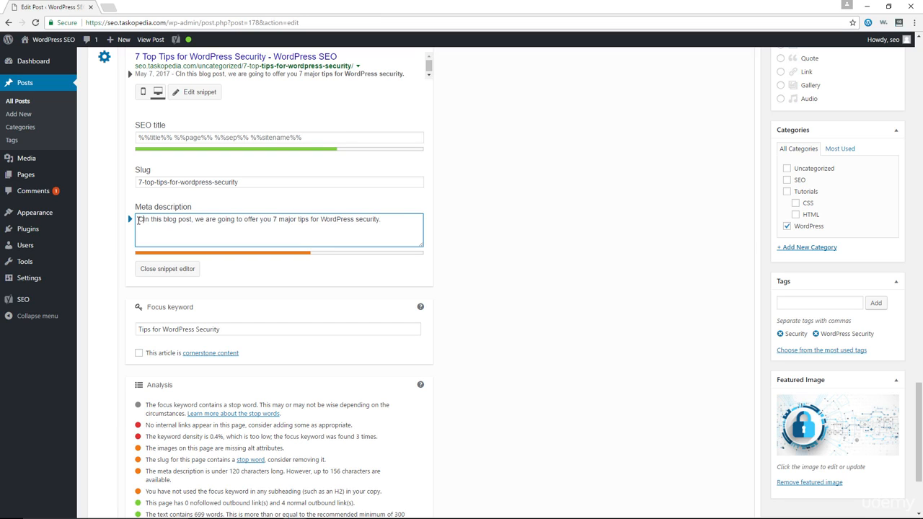
type("e is a big ")
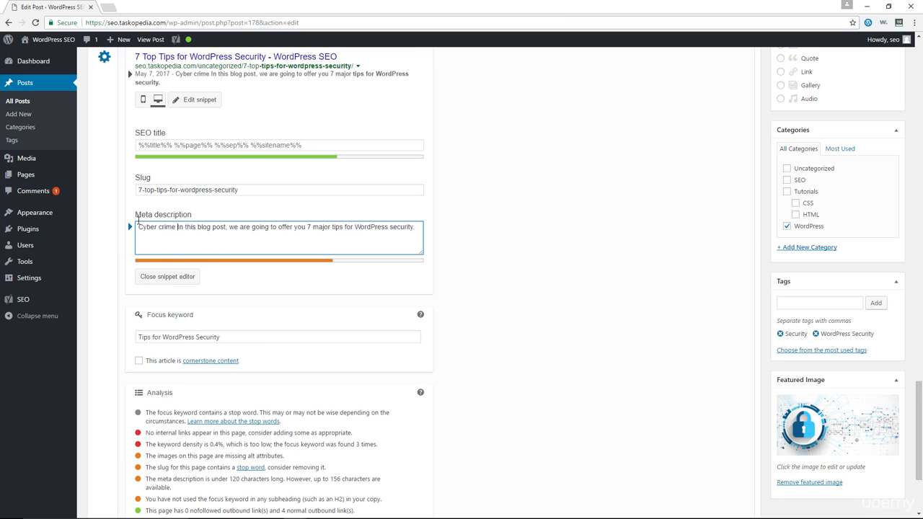
type("deal and th")
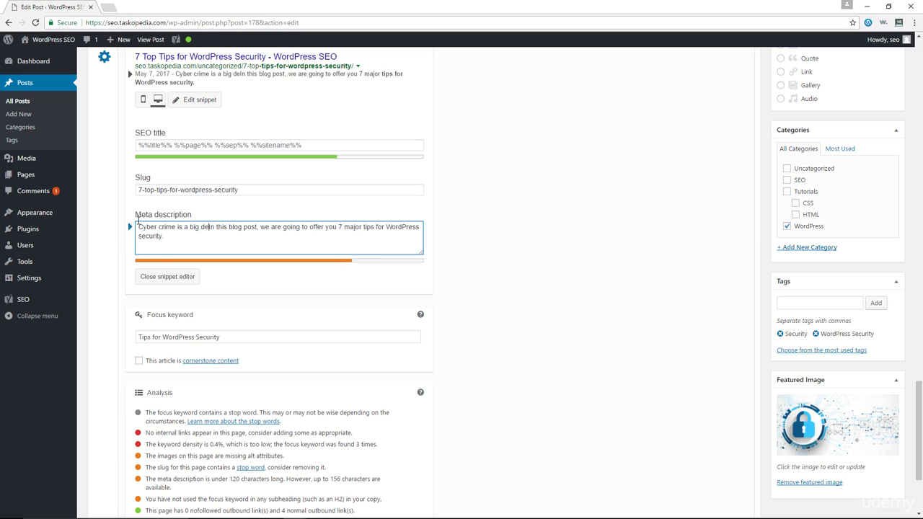
type("at i")
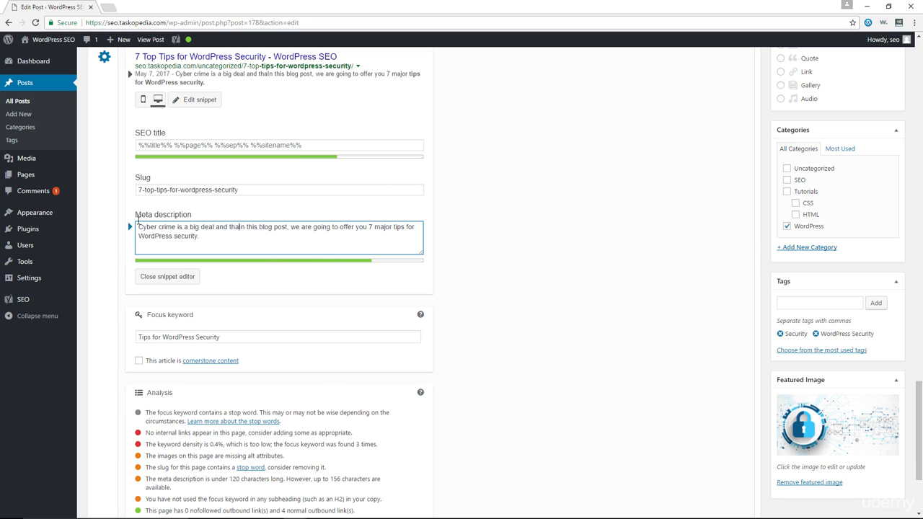
type("s why")
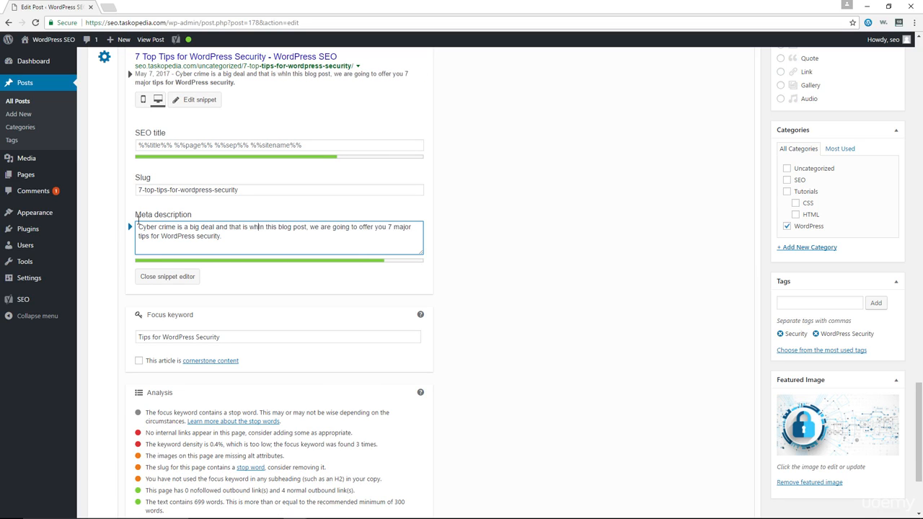
key("Delete")
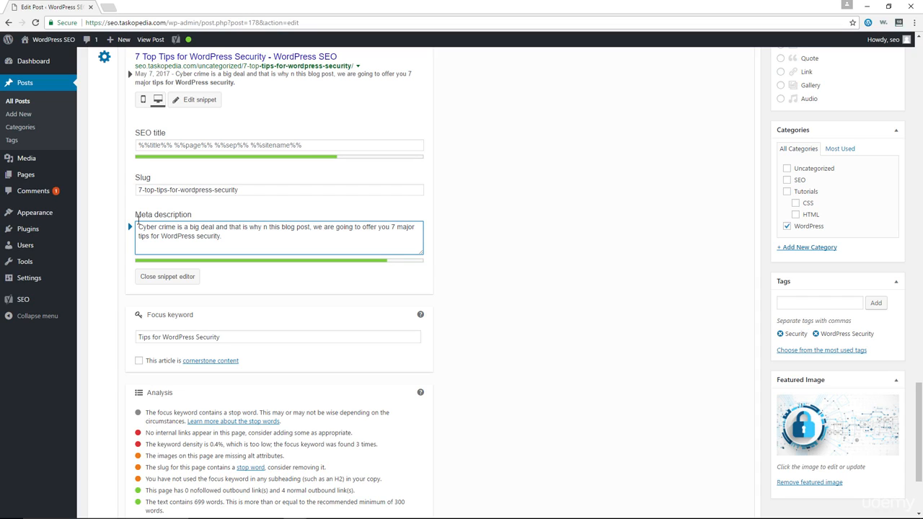
type("i")
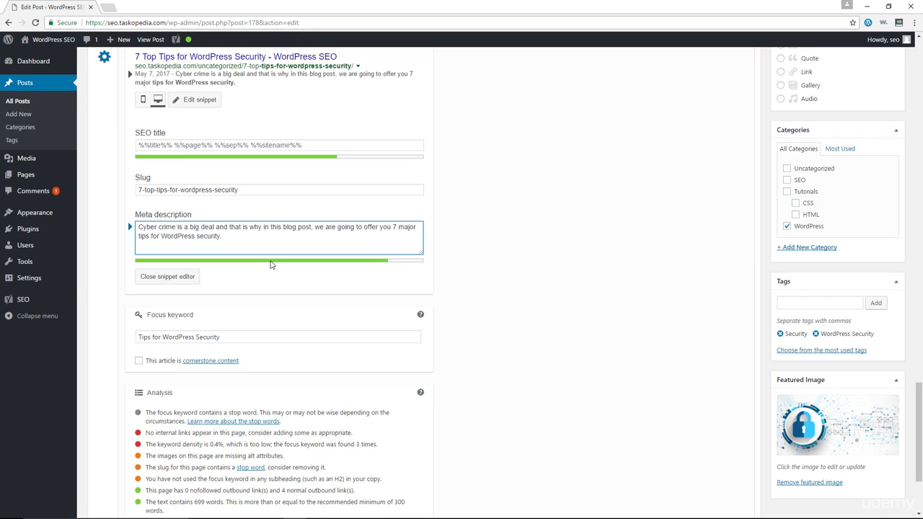
left_click(184, 281)
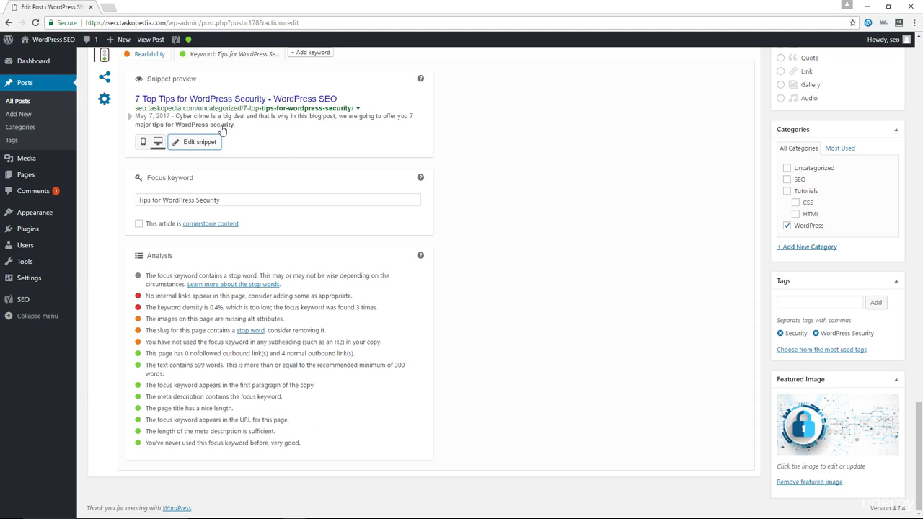
Link the captcha clause in the Limit Login Attempts section to the post "How to Make WordPress Website SEO Friendly with Plugins", opening in a new tab.
scroll(248, 180, "up", 2)
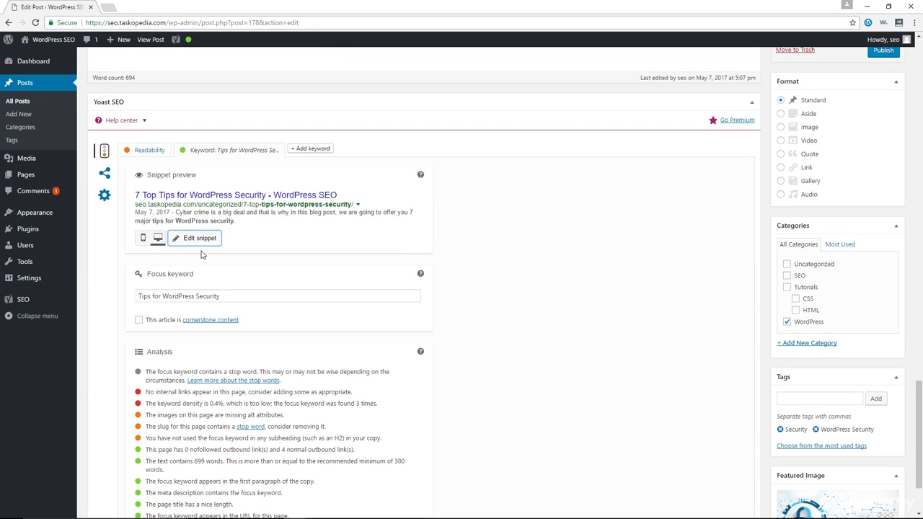
scroll(299, 319, "down", 2)
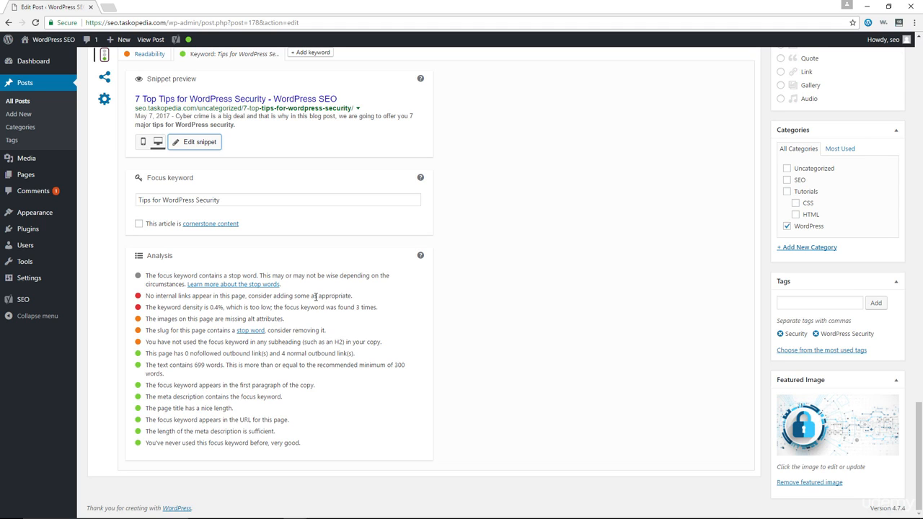
scroll(350, 361, "up", 5)
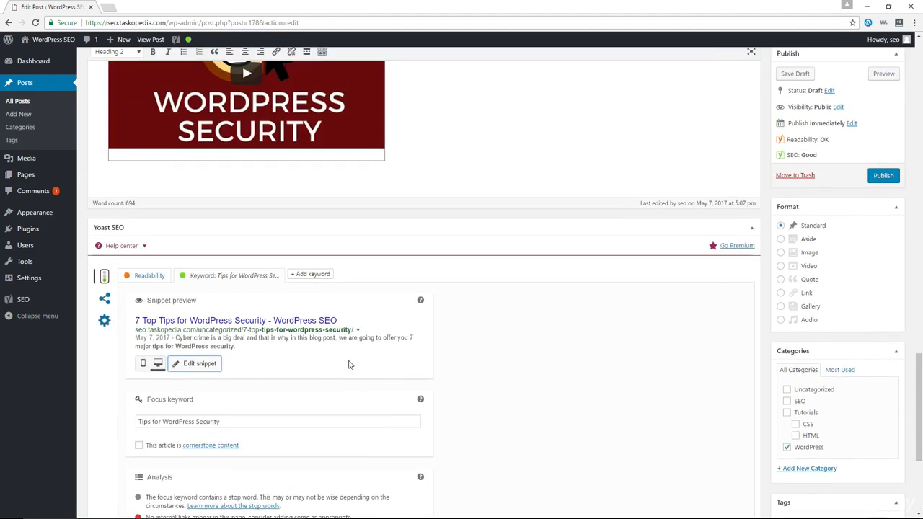
scroll(349, 362, "up", 7)
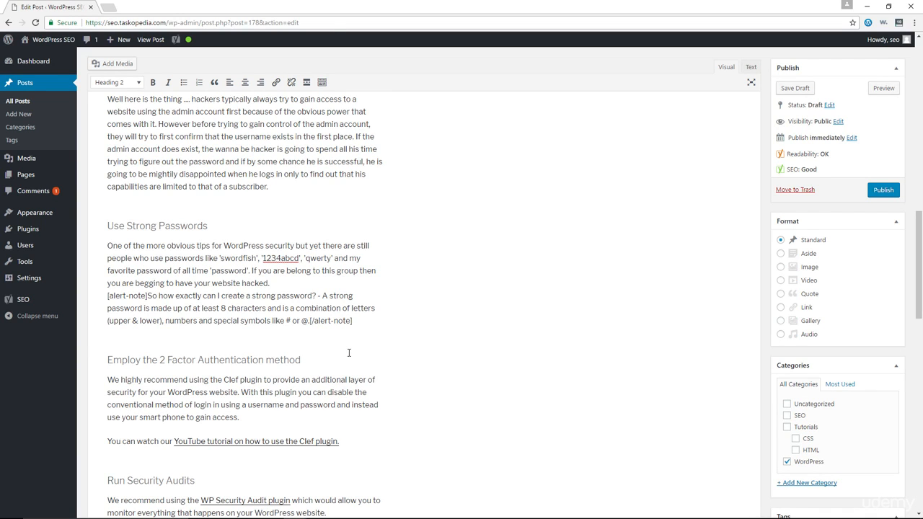
scroll(350, 352, "up", 3)
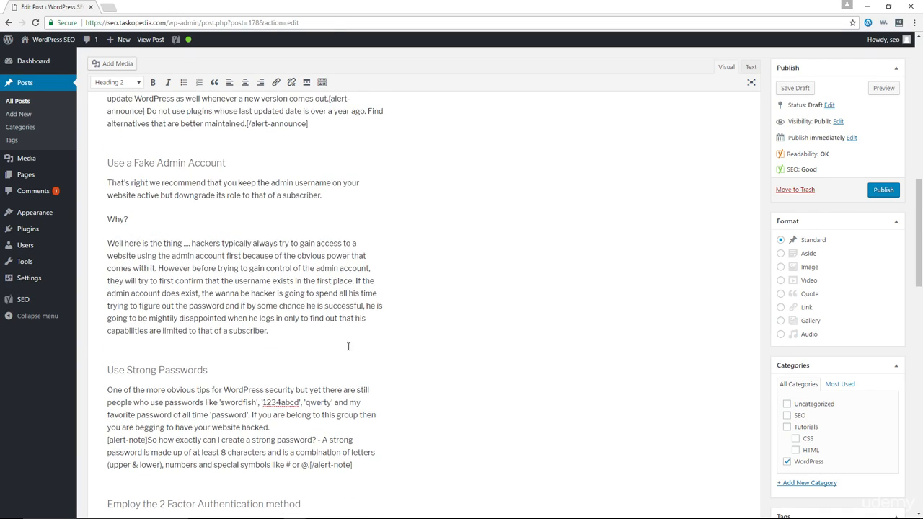
scroll(348, 345, "up", 1)
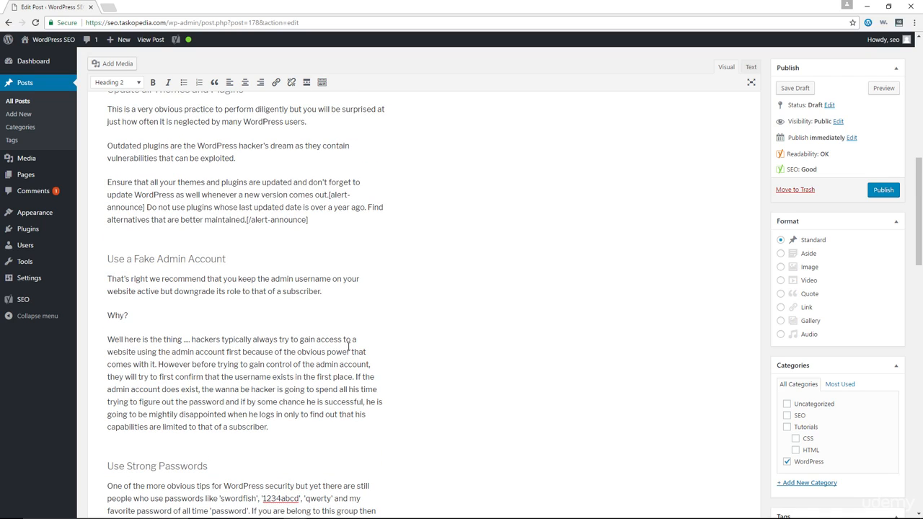
scroll(310, 325, "up", 4)
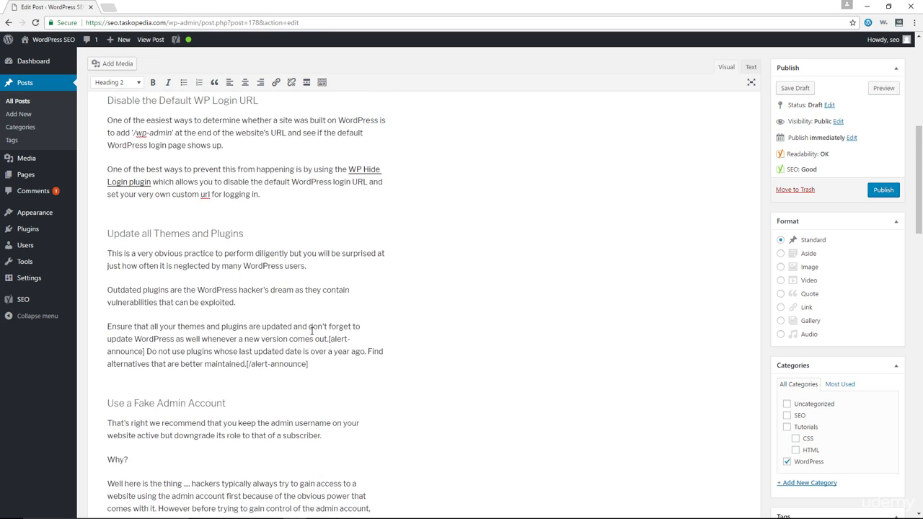
scroll(311, 331, "up", 4)
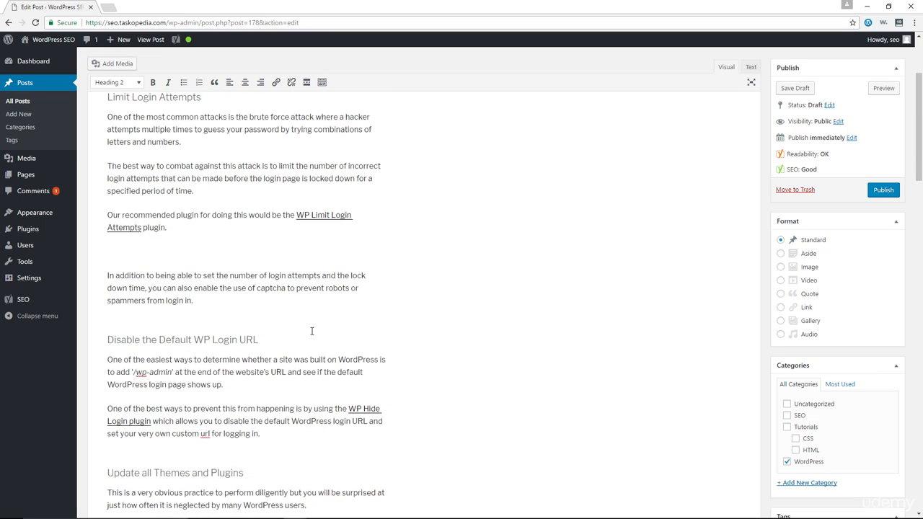
scroll(311, 331, "up", 1)
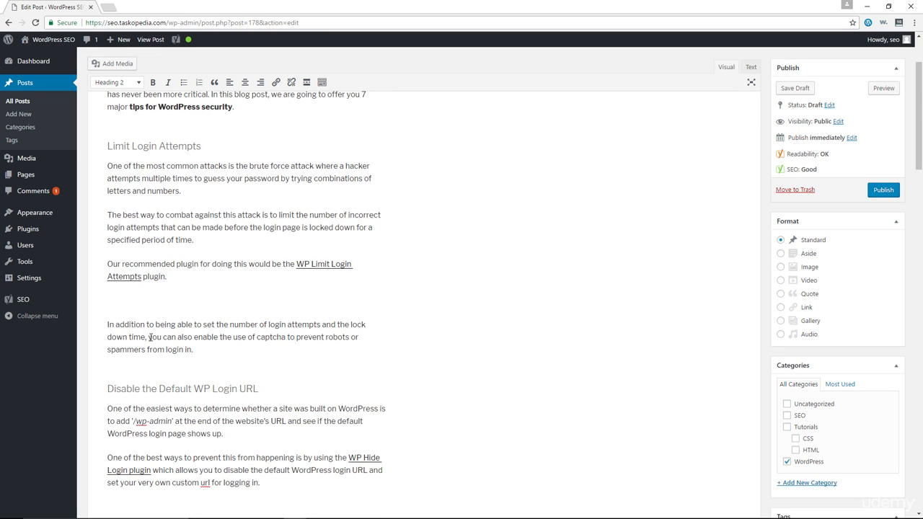
left_click_drag(148, 336, 196, 349)
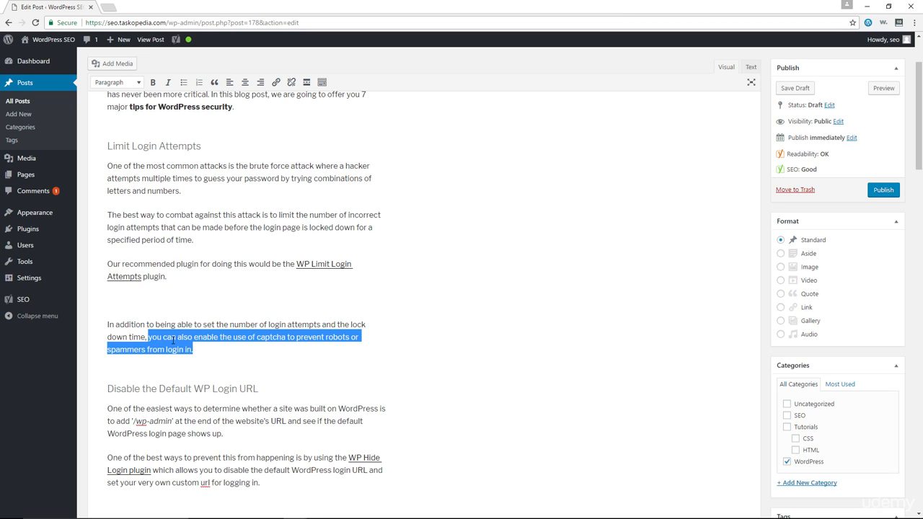
left_click(276, 84)
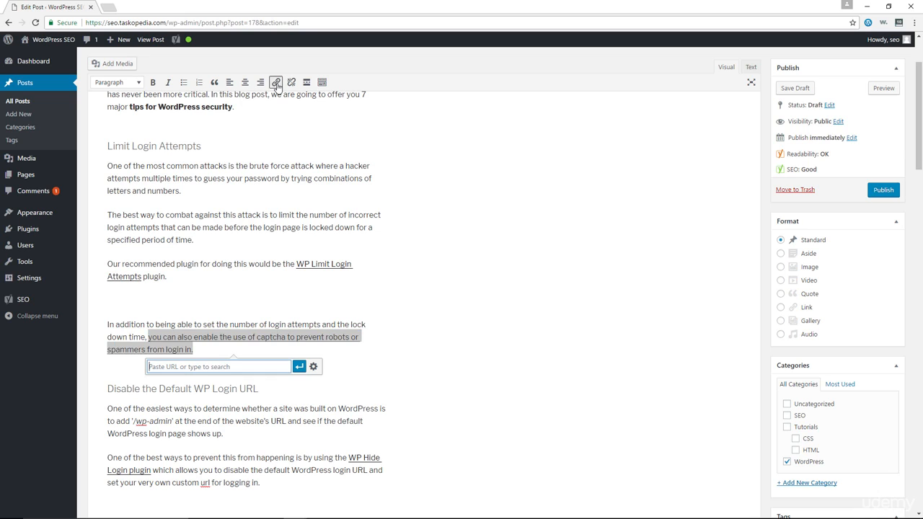
left_click(313, 367)
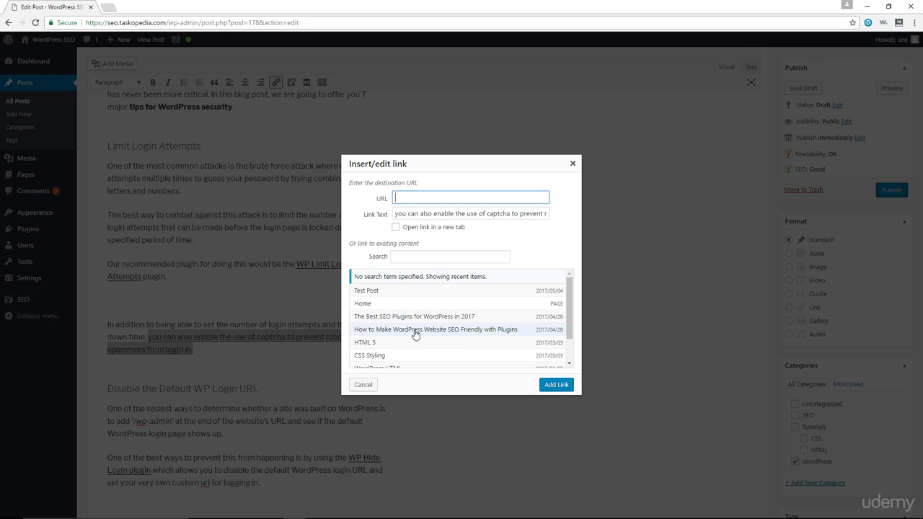
left_click(418, 333)
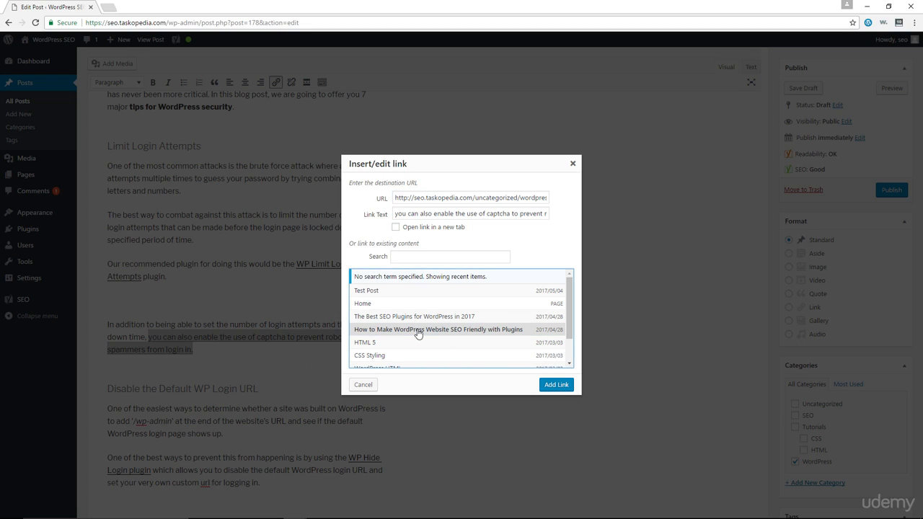
left_click(414, 231)
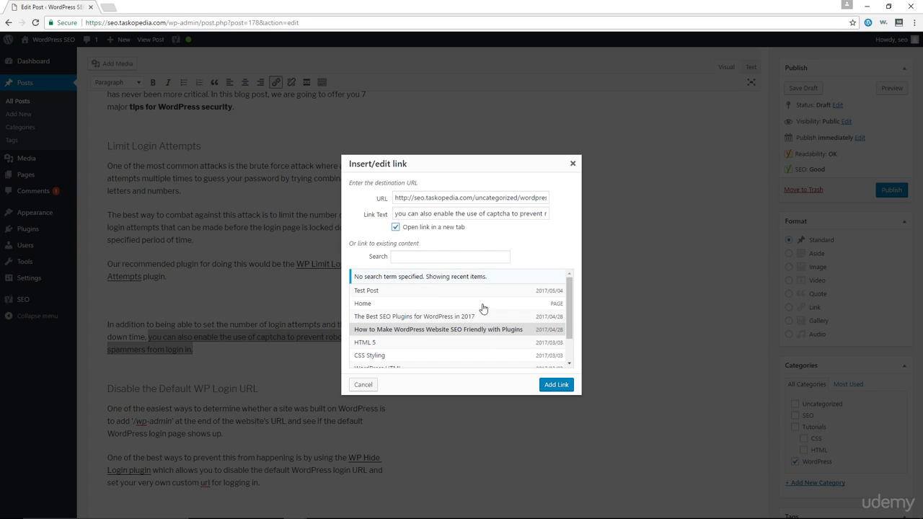
left_click(561, 385)
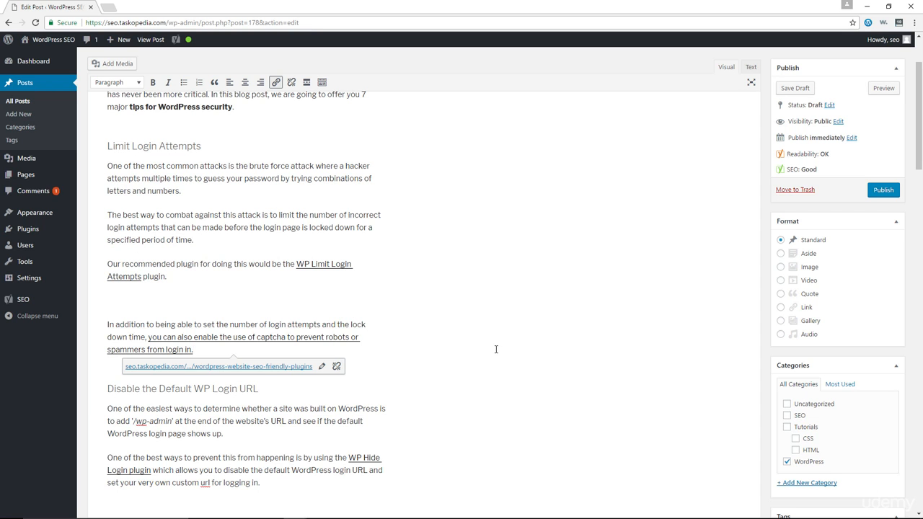
Check the internal links entry in the post's Yoast SEO analysis.
scroll(462, 353, "down", 2)
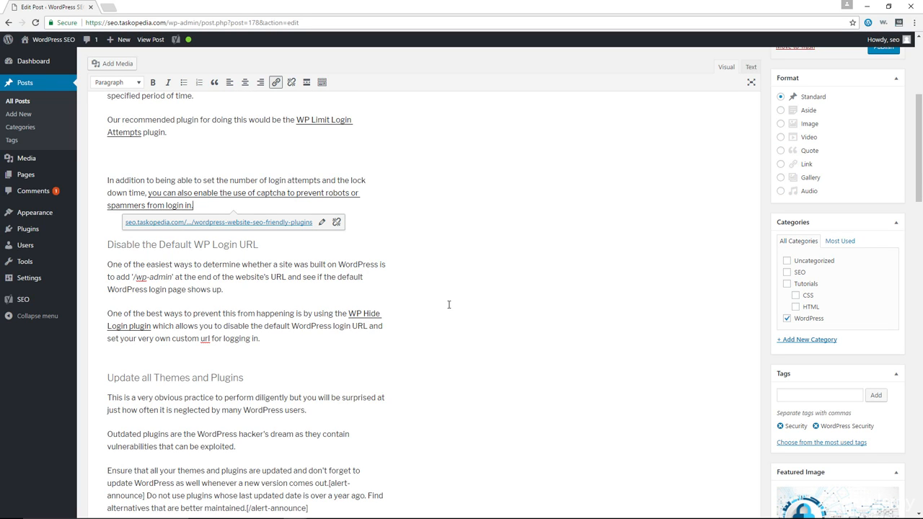
scroll(449, 304, "down", 10)
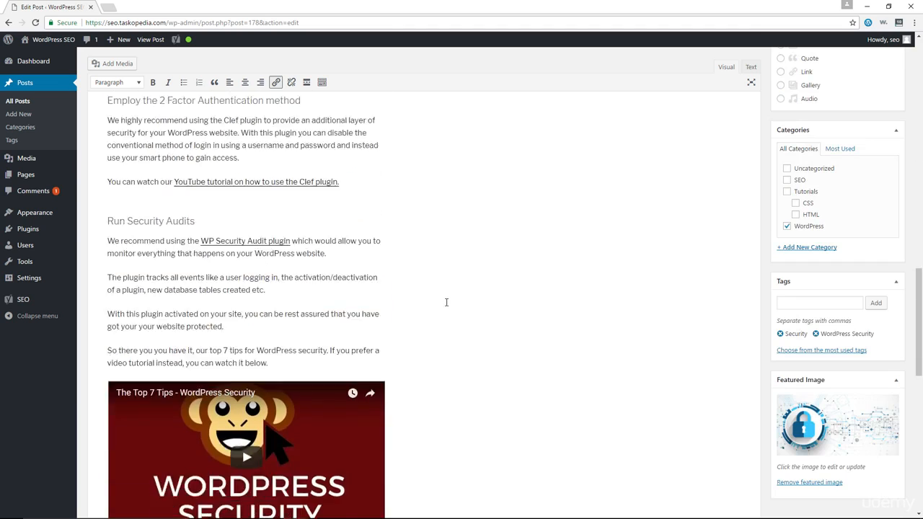
scroll(446, 302, "down", 9)
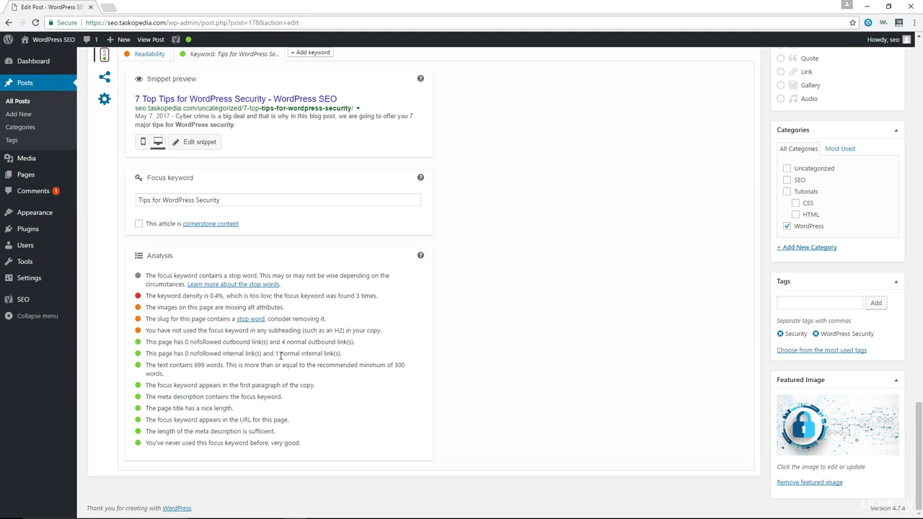
left_click_drag(276, 355, 332, 354)
left_click(402, 361)
Set the featured image's alt text to "Tips for WordPress Security".
scroll(498, 349, "up", 15)
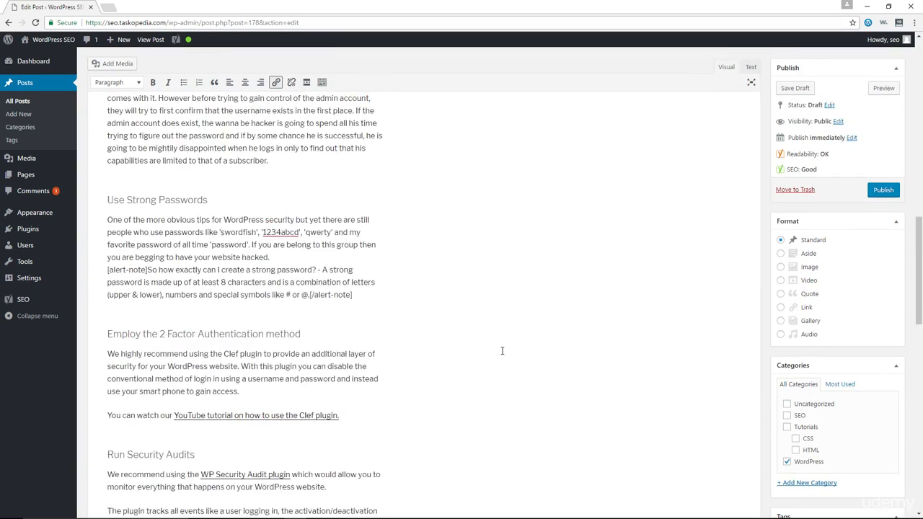
scroll(502, 350, "up", 3)
scroll(502, 350, "down", 6)
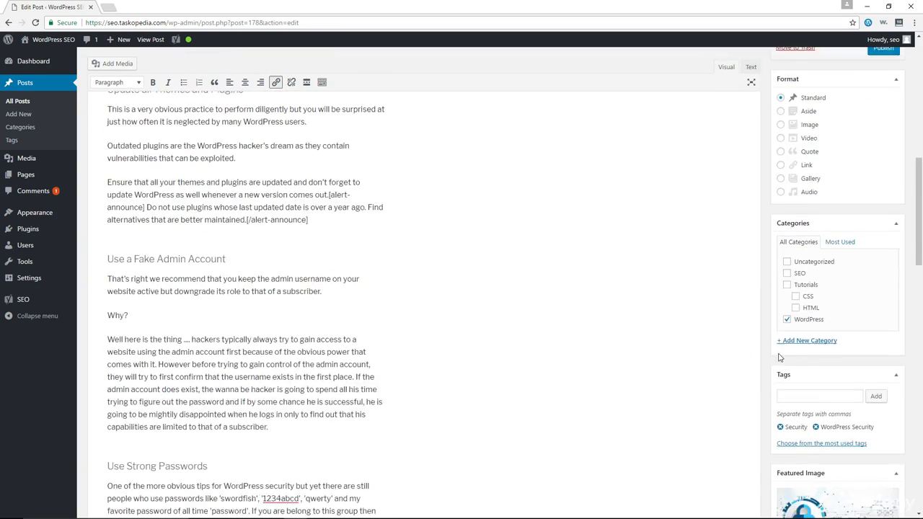
scroll(829, 390, "down", 2)
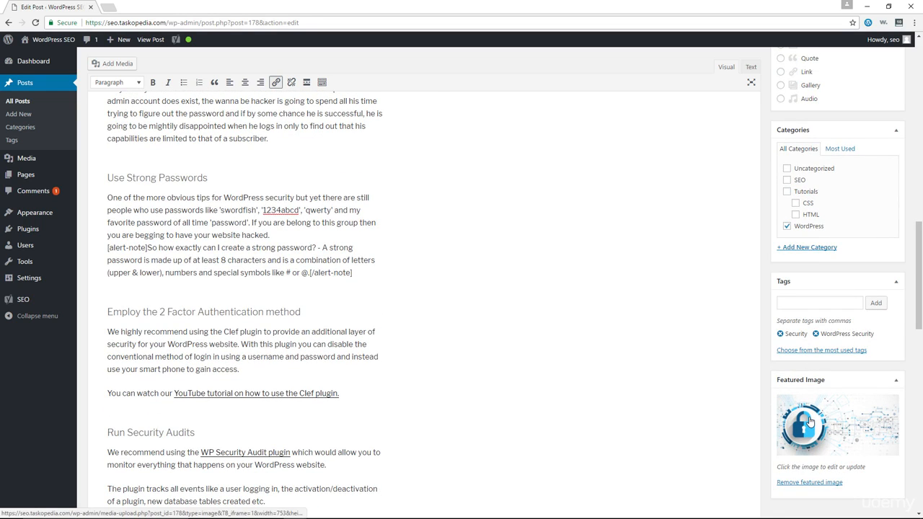
left_click(809, 422)
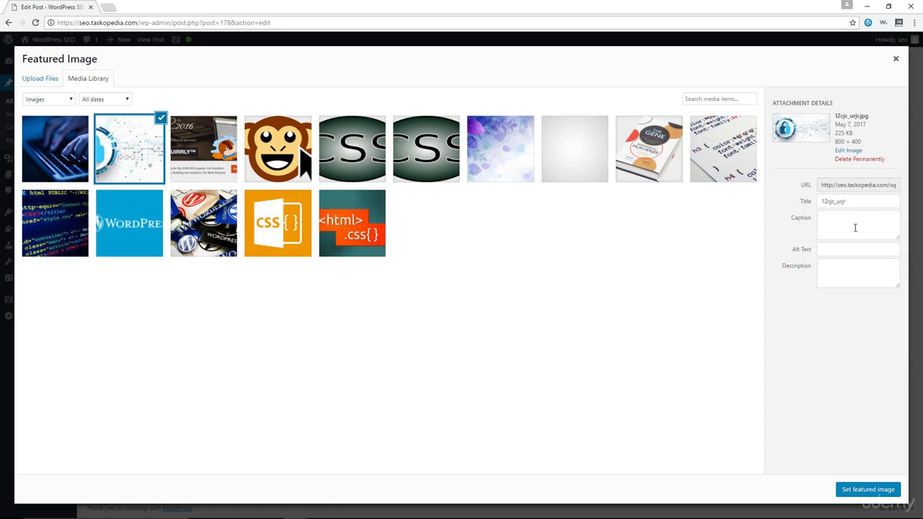
left_click(836, 251)
type("Tips for WordPress Security")
Replace the image's title with its alt text, "Tips for WordPress Security", and set it as the post's featured image.
left_click_drag(856, 204, 819, 204)
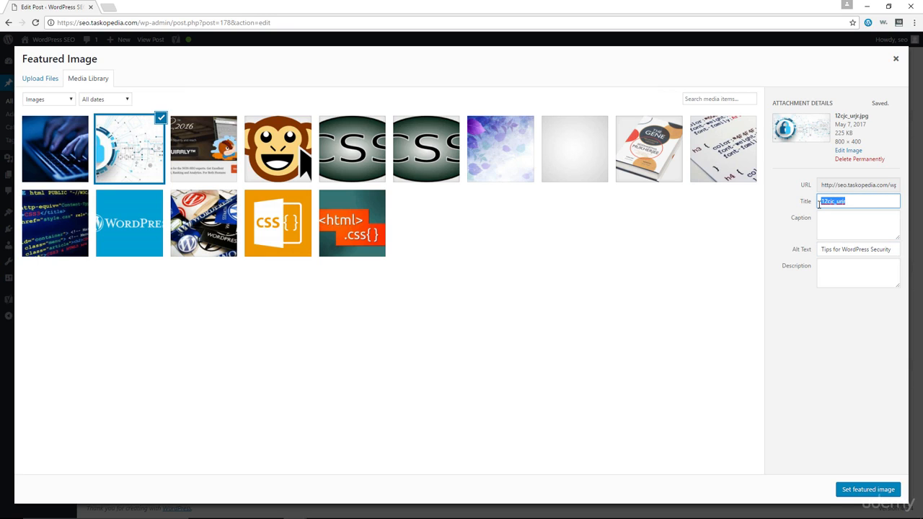
left_click_drag(895, 250, 814, 251)
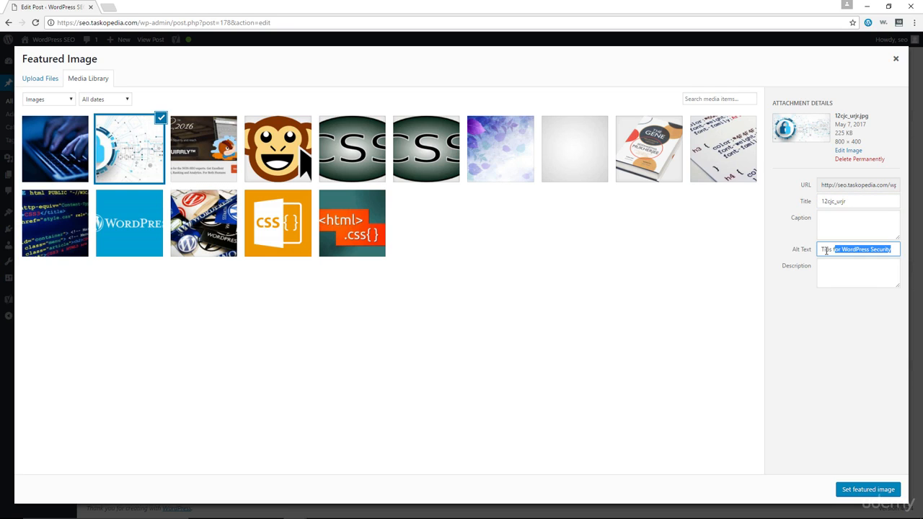
right_click(831, 253)
left_click(818, 268)
left_click_drag(856, 203, 820, 204)
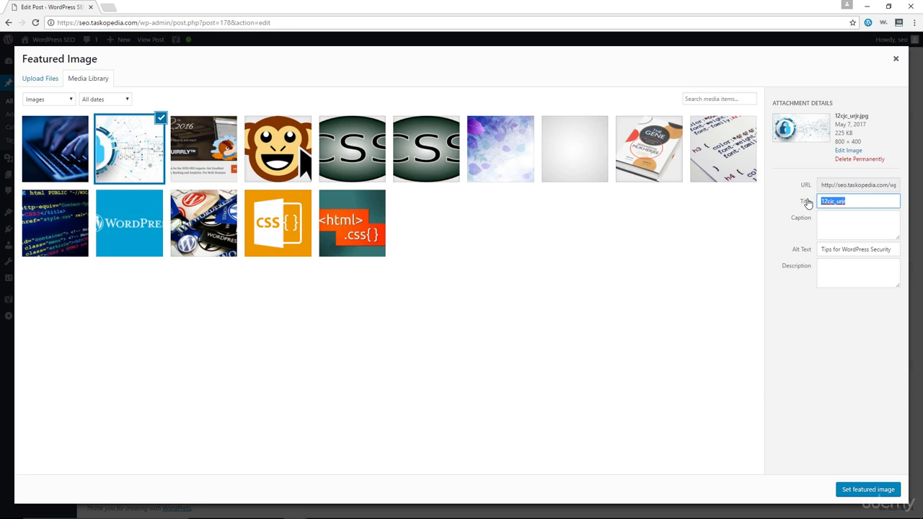
key("ctrl+v")
left_click(855, 490)
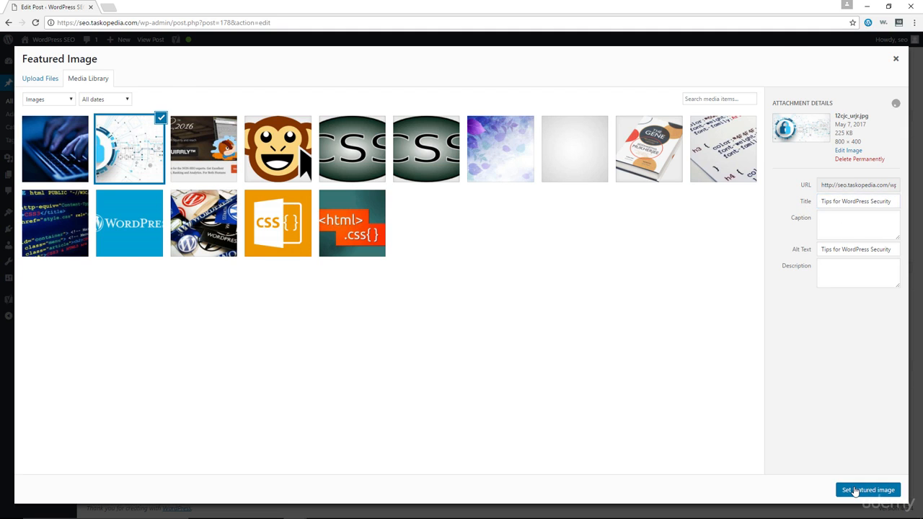
Review the Yoast SEO analysis of the post, paying attention to the overall SEO indicator and the keyword density entry.
scroll(629, 292, "down", 6)
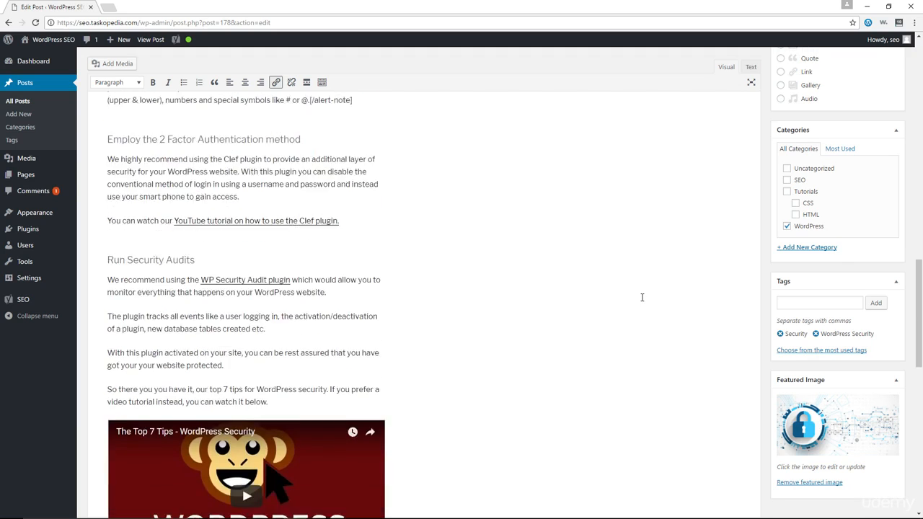
scroll(630, 293, "down", 5)
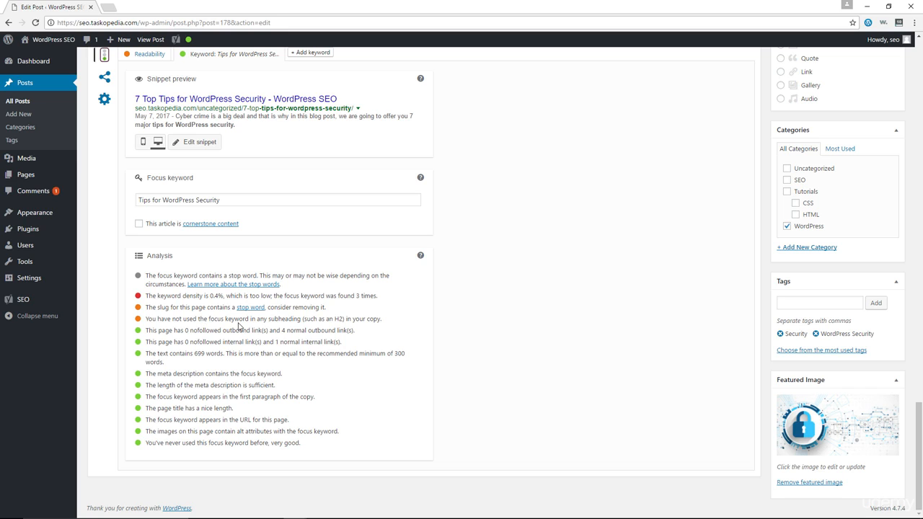
scroll(241, 355, "up", 2)
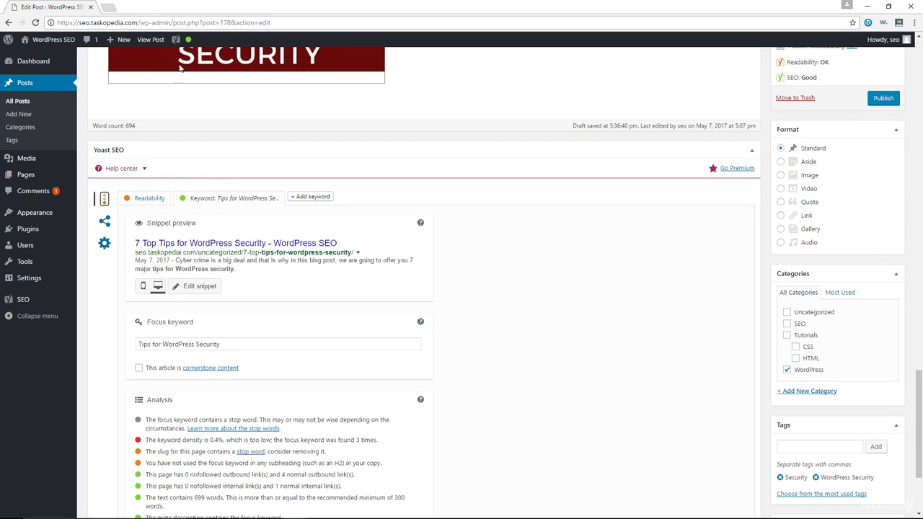
mouse_move(186, 40)
scroll(503, 351, "down", 2)
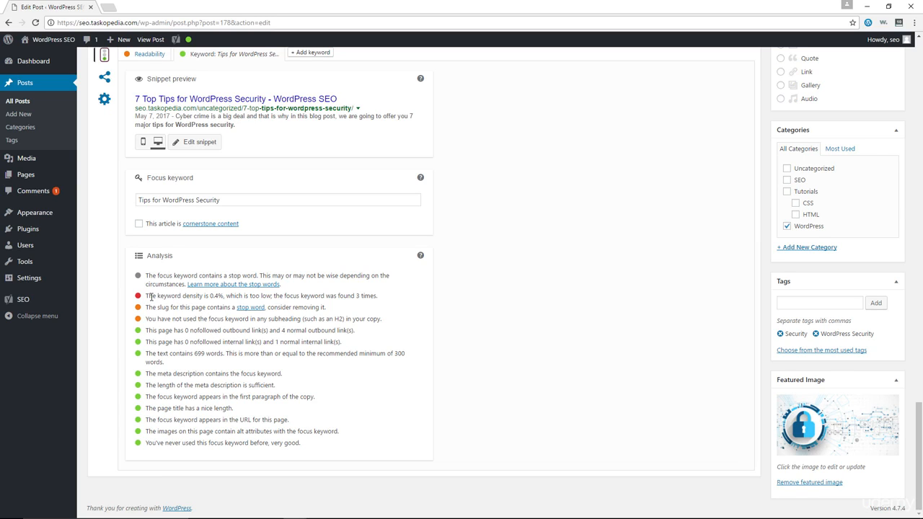
left_click_drag(148, 298, 206, 299)
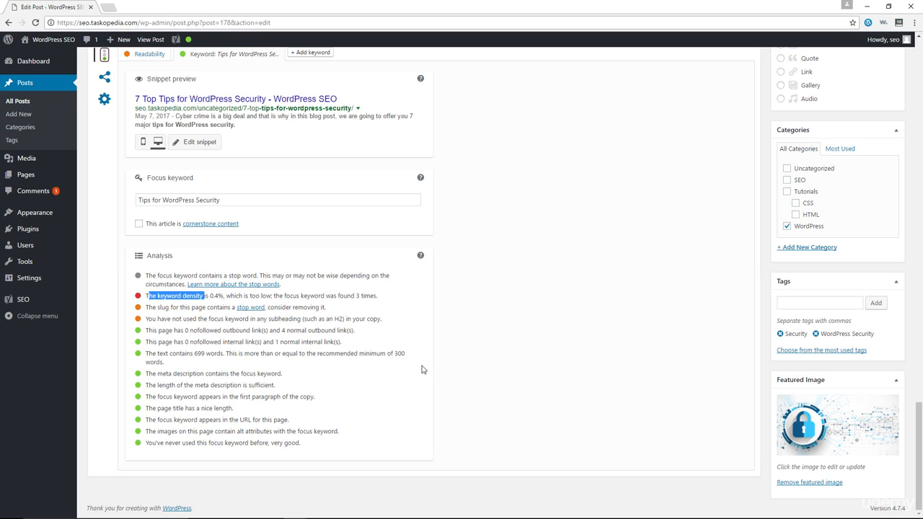
Look through the post's closing sections, from strong passwords to the embedded video, and compare them with the Yoast keyword density entry.
scroll(422, 370, "up", 5)
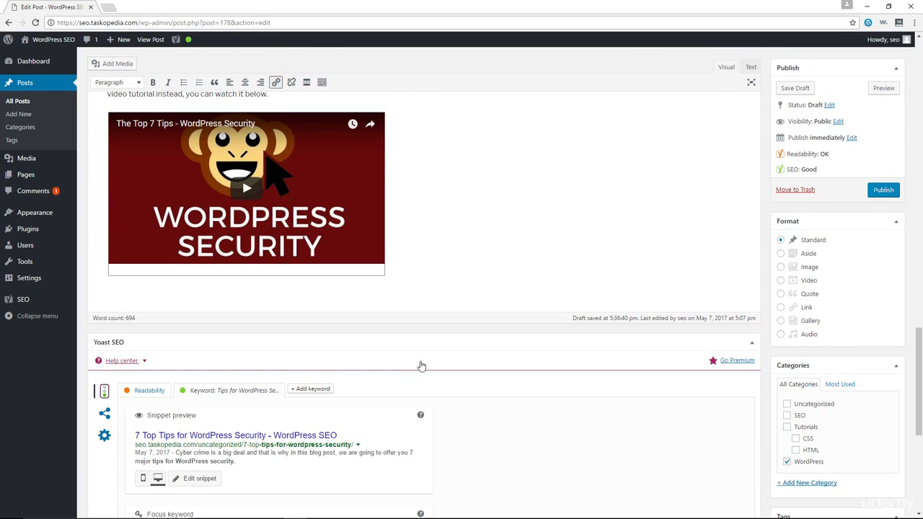
scroll(422, 362, "up", 5)
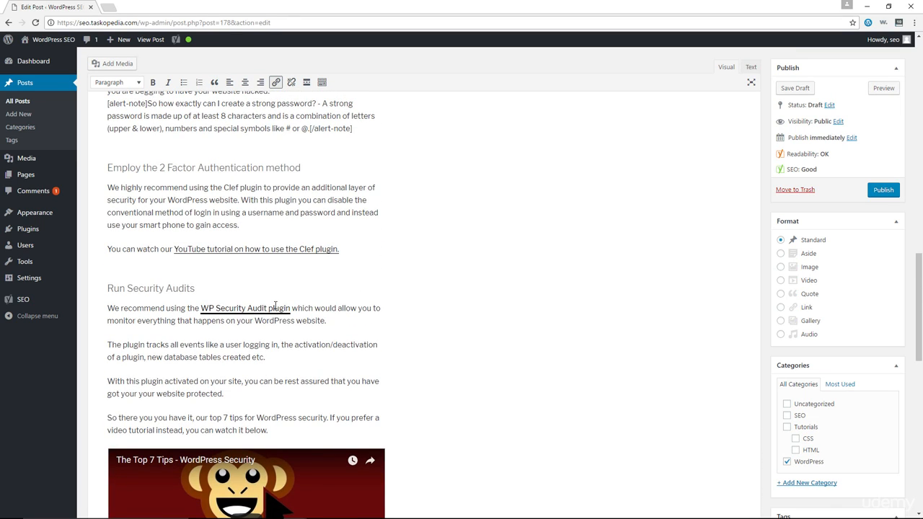
scroll(374, 350, "down", 1)
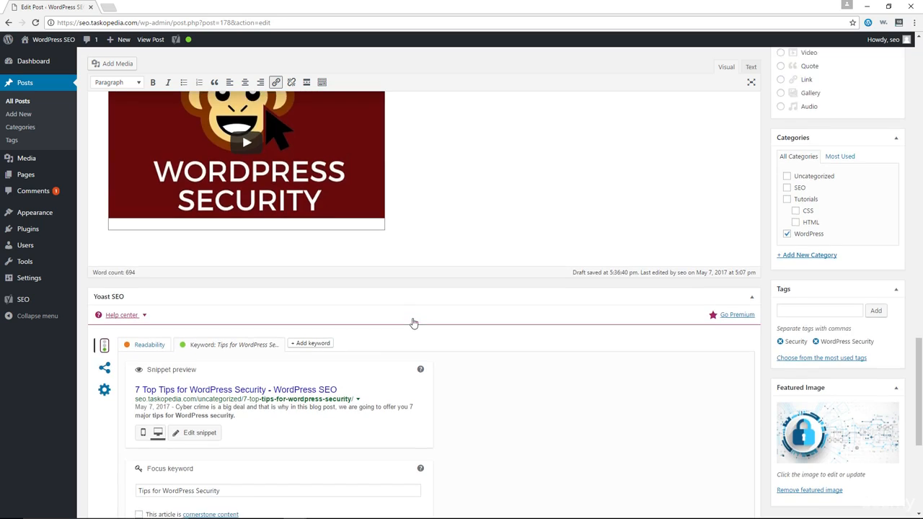
scroll(412, 318, "up", 6)
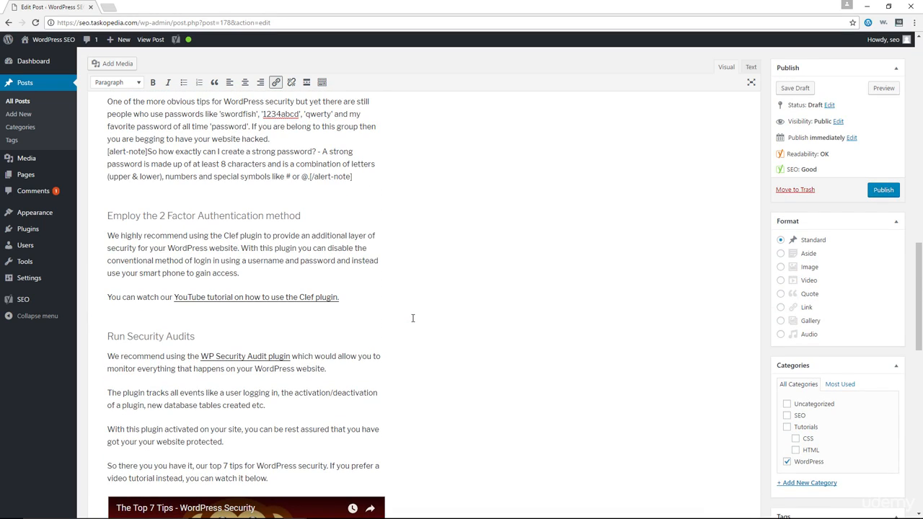
scroll(417, 314, "up", 3)
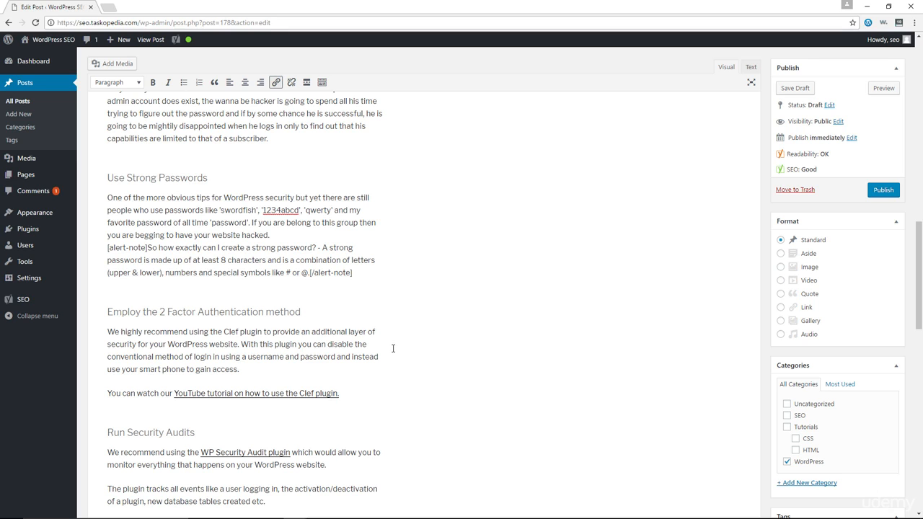
scroll(327, 354, "down", 4)
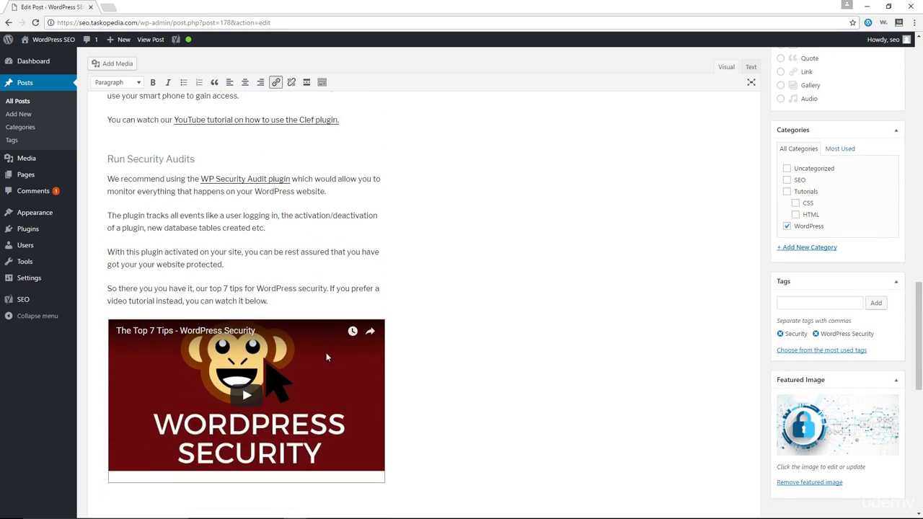
scroll(326, 354, "down", 1)
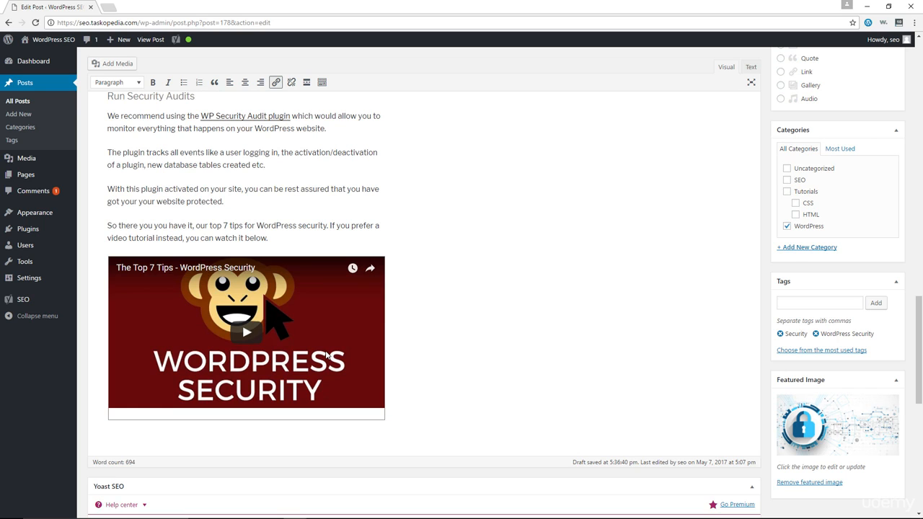
scroll(461, 304, "down", 5)
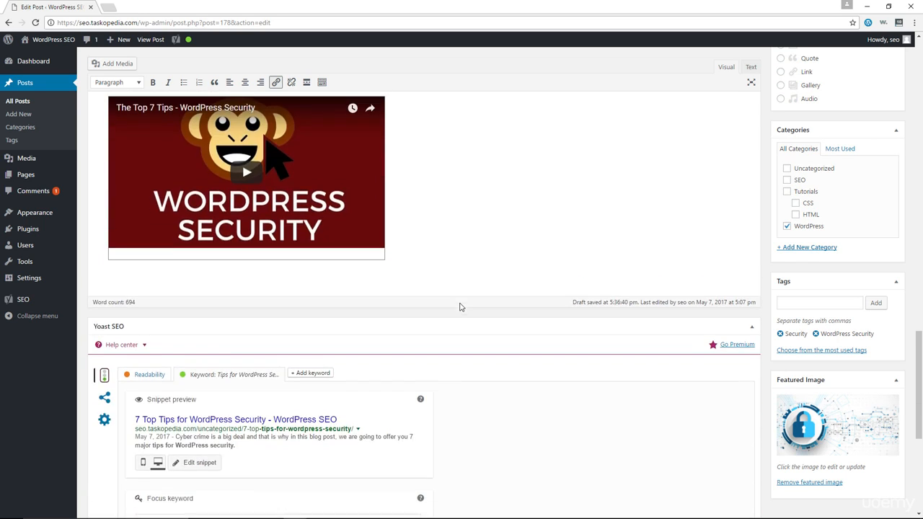
scroll(457, 308, "down", 1)
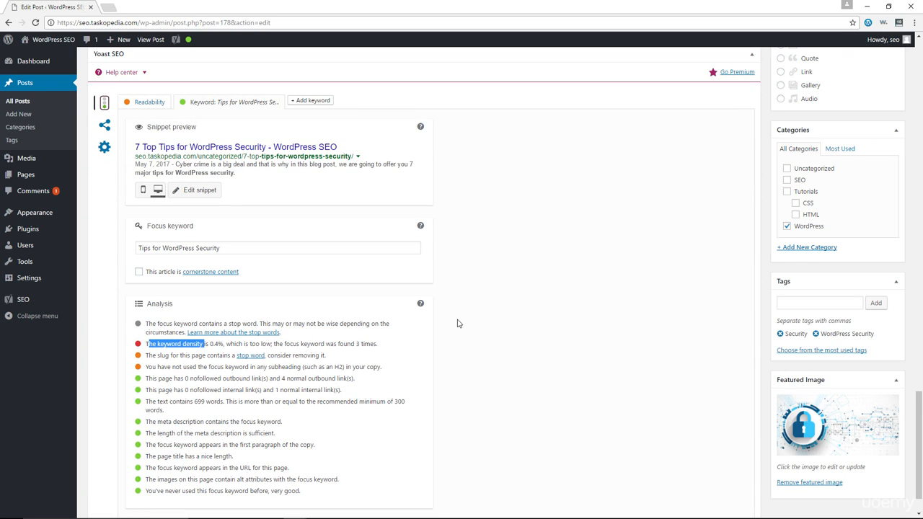
Save the optimised WordPress security post as a draft.
scroll(478, 345, "up", 6)
scroll(478, 344, "up", 6)
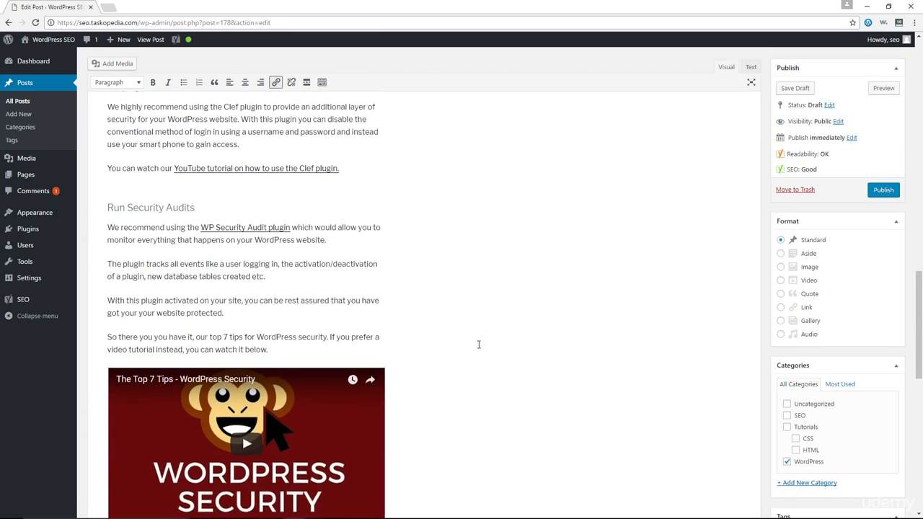
scroll(478, 344, "up", 1)
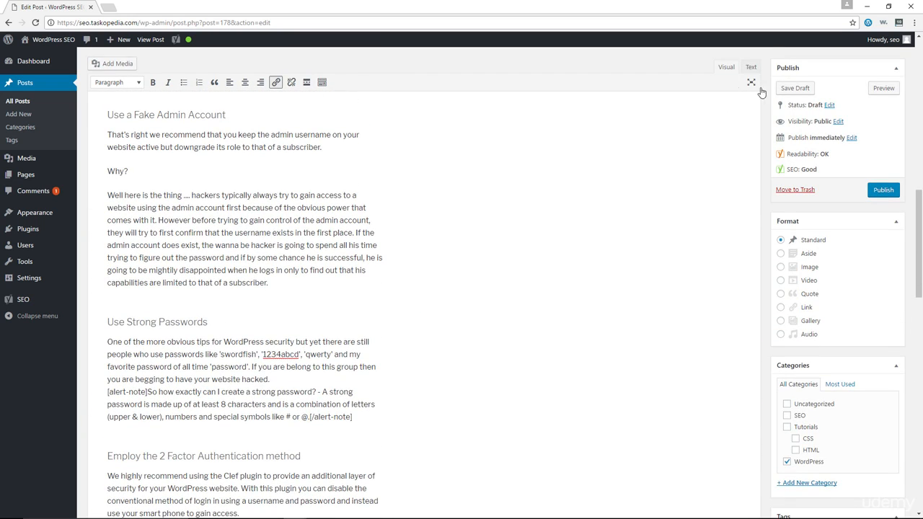
left_click(795, 90)
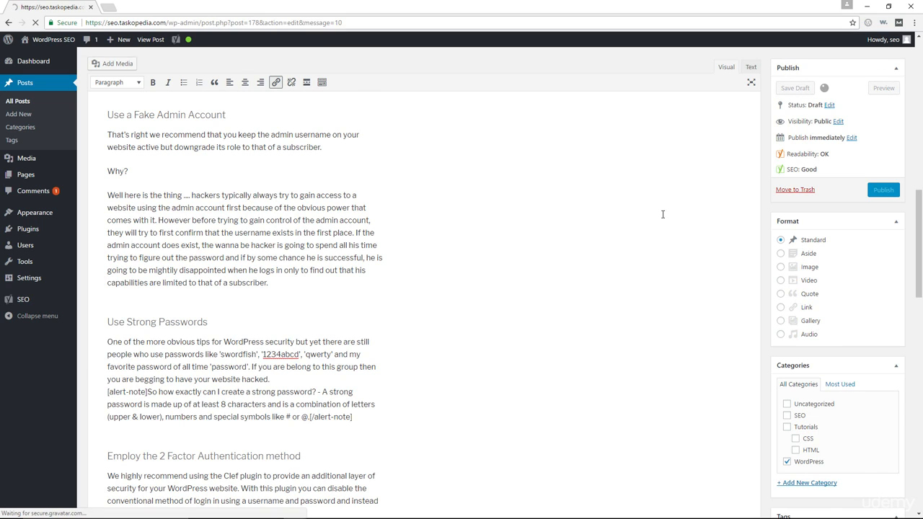